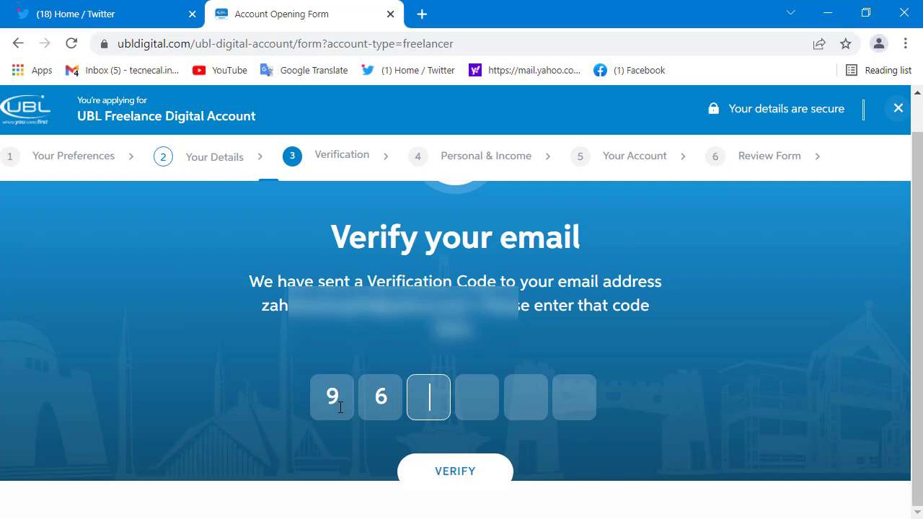
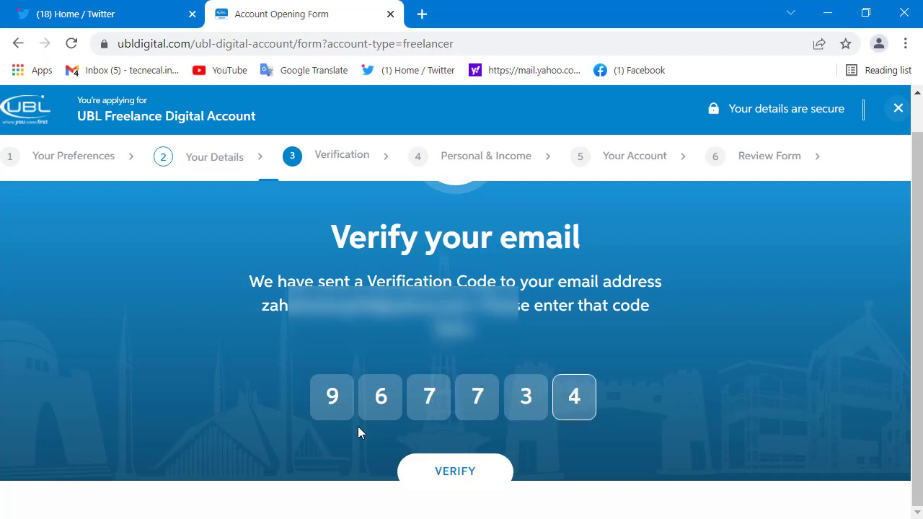
Step: Complete and verify the email code, then enter and verify the SMS code
left_click(455, 473)
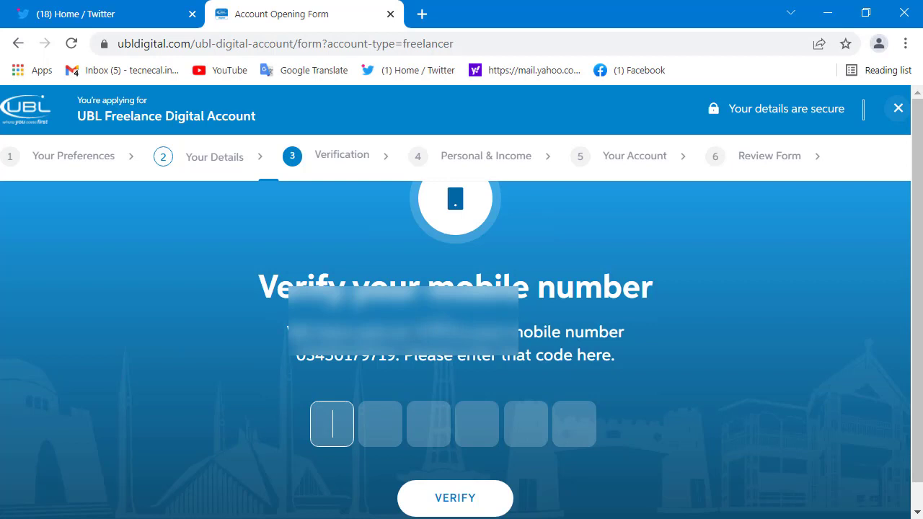
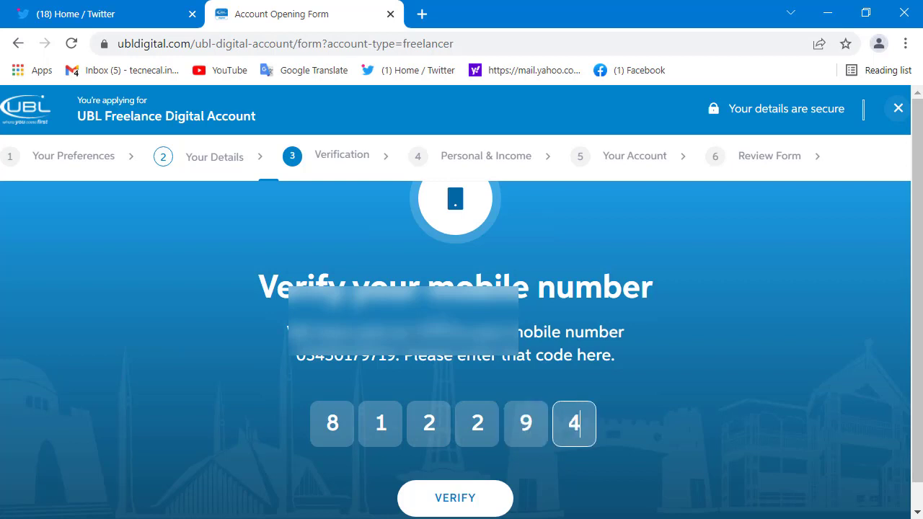
left_click(461, 506)
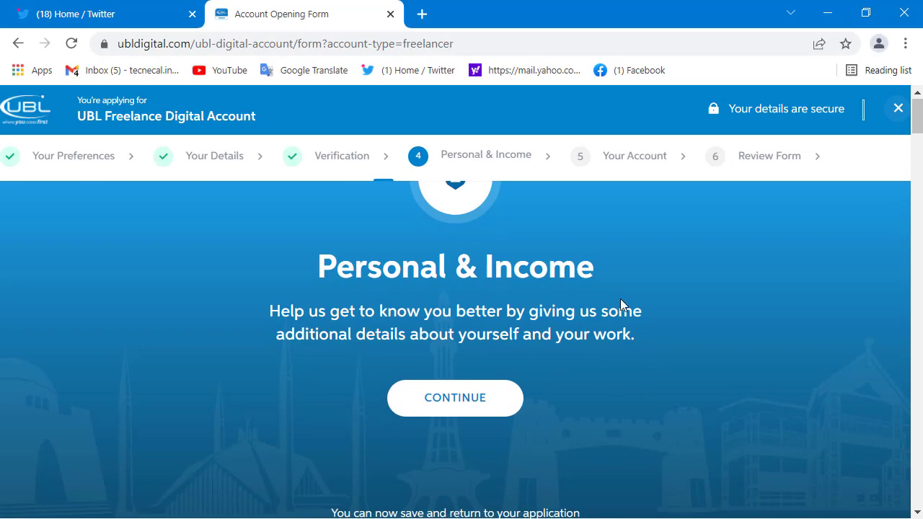
Step: Start the Personal & Income questions and set Marital Status to Married
scroll(620, 304, "down", 3)
scroll(620, 304, "up", 3)
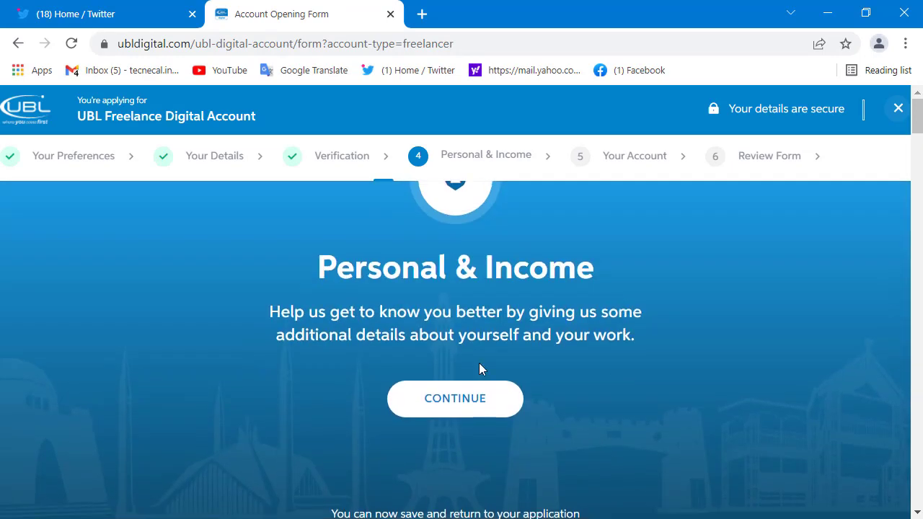
left_click(457, 404)
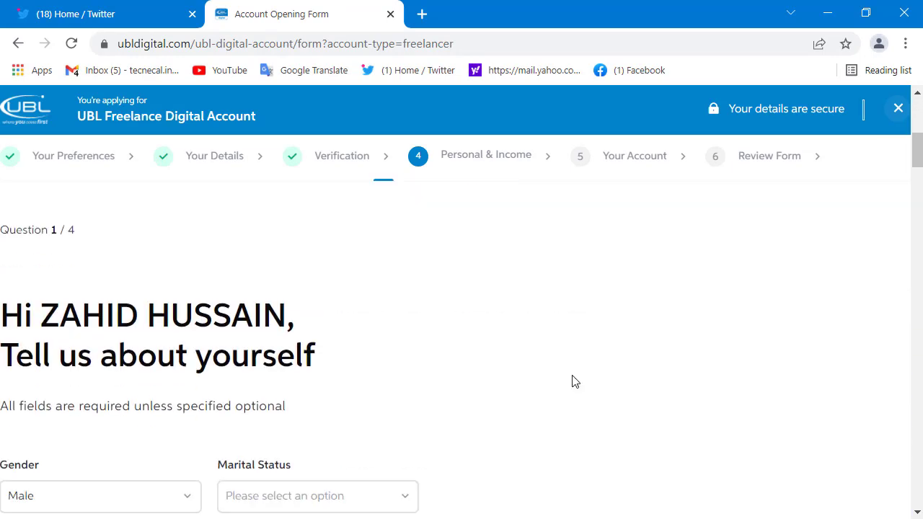
scroll(455, 377, "down", 3)
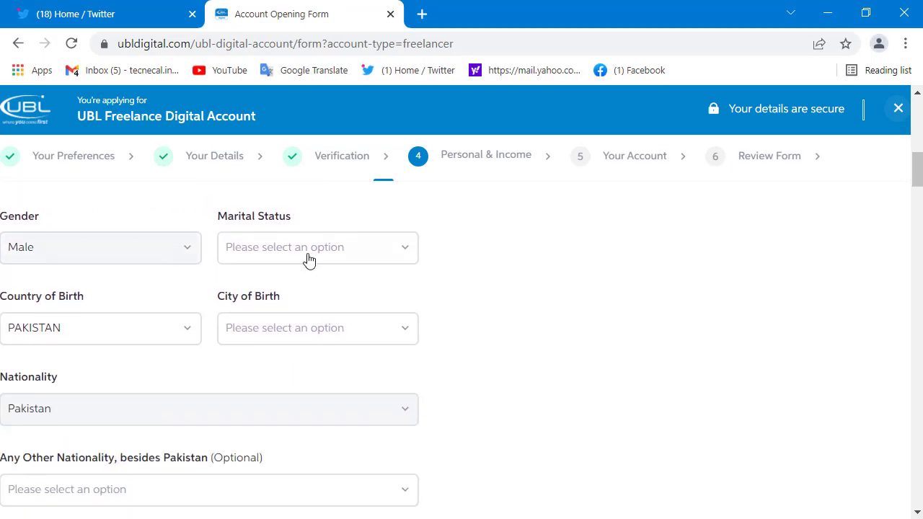
left_click(376, 258)
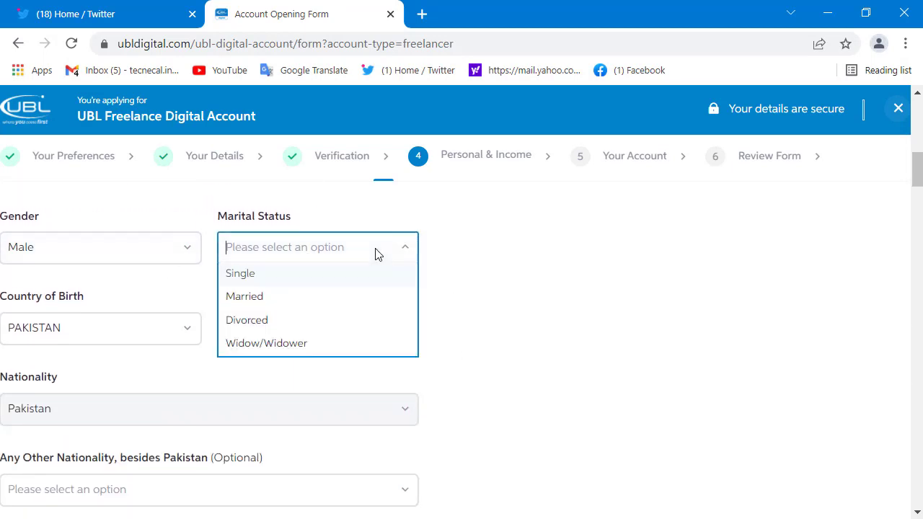
left_click(258, 301)
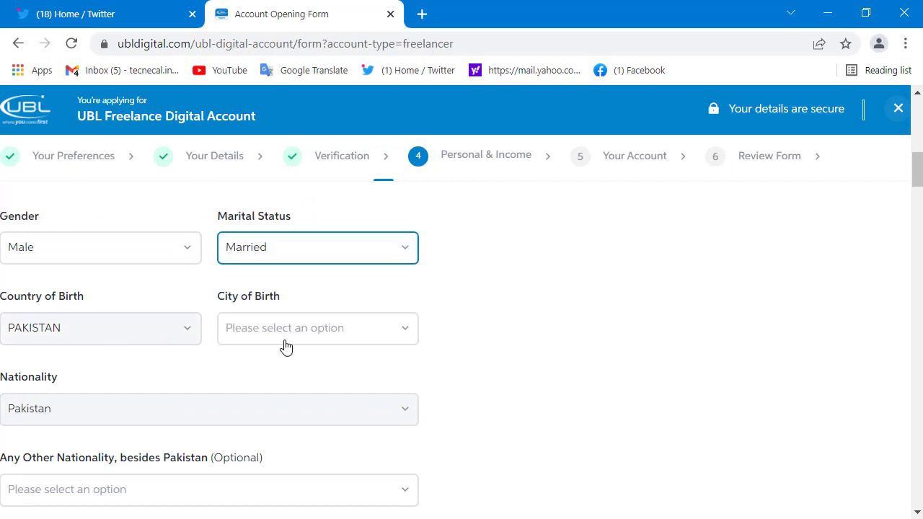
Step: Search for and select LARKANA as City of Birth, then scroll to the webcam section
left_click(355, 331)
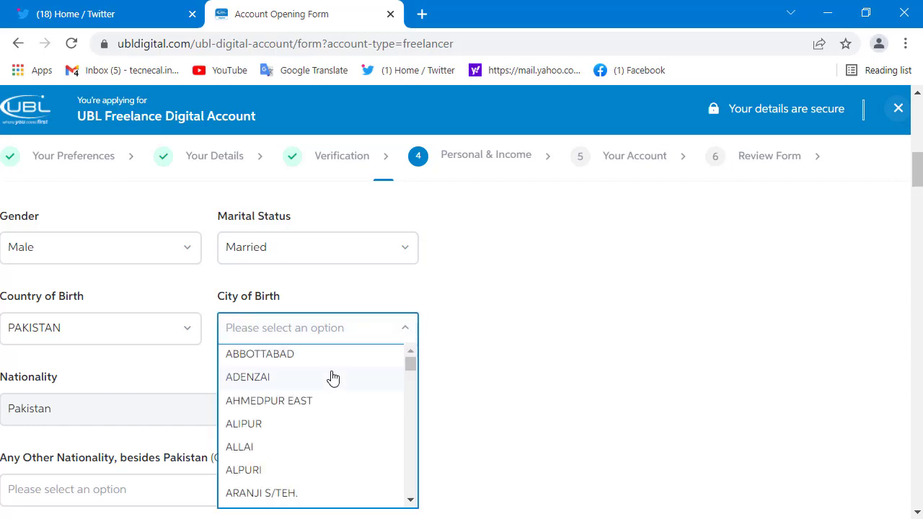
type("nas")
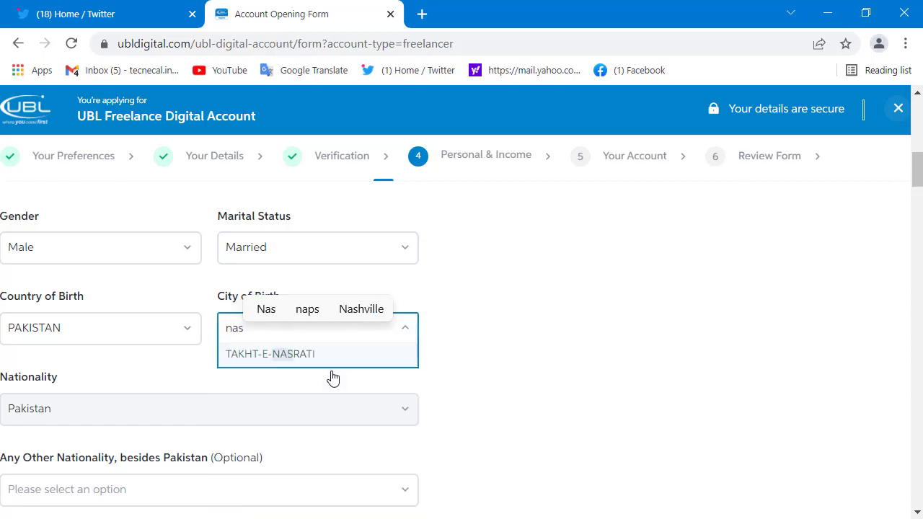
key("BackSpace")
key("BackSpace")
key("BackSpace")
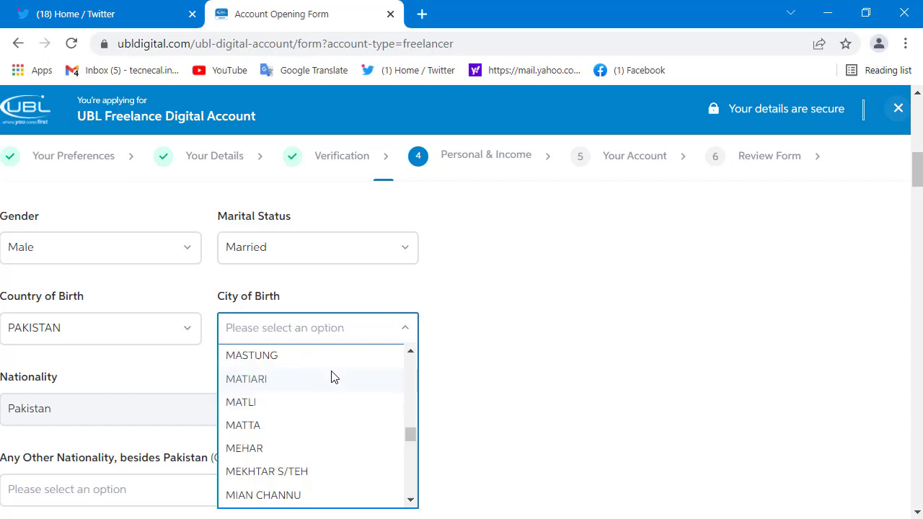
type("la")
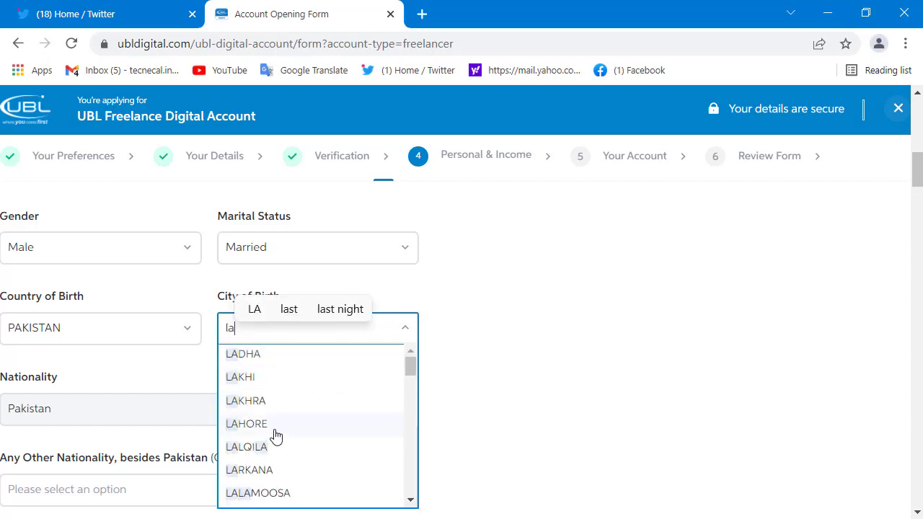
left_click(261, 473)
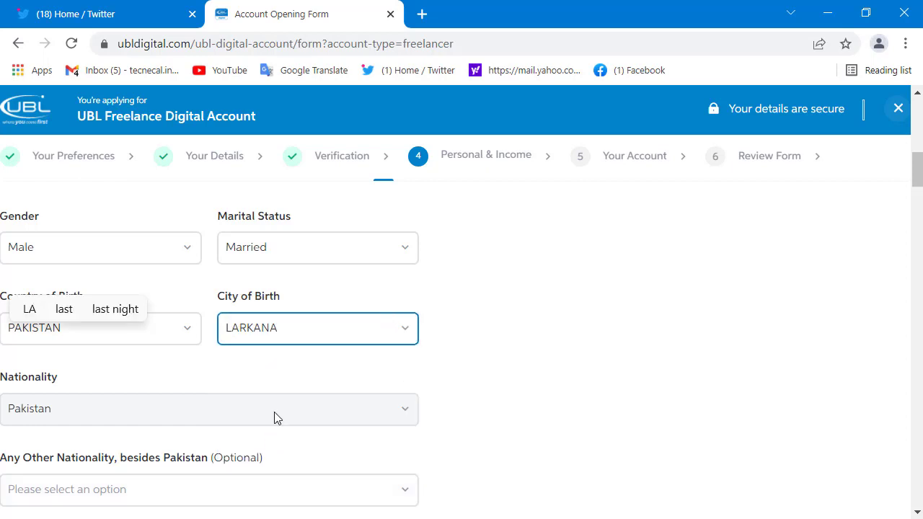
scroll(272, 374, "down", 1)
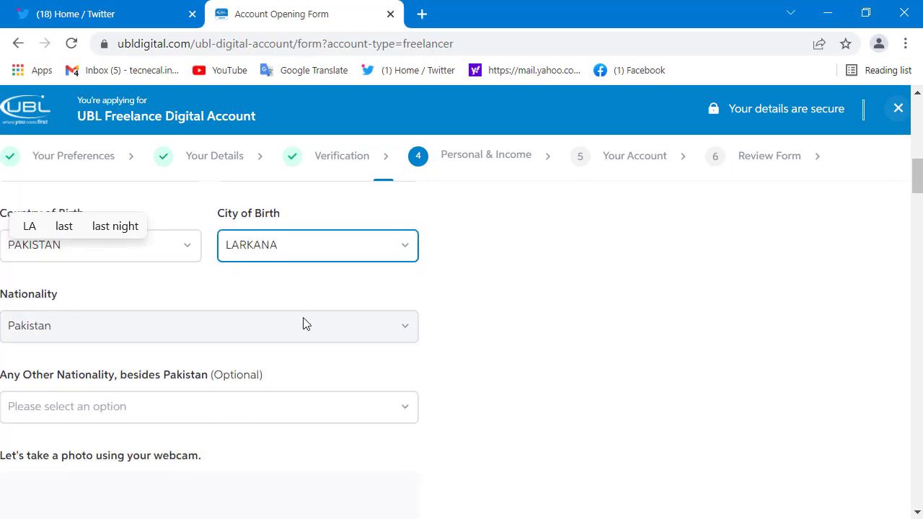
scroll(302, 302, "down", 2)
scroll(303, 302, "up", 1)
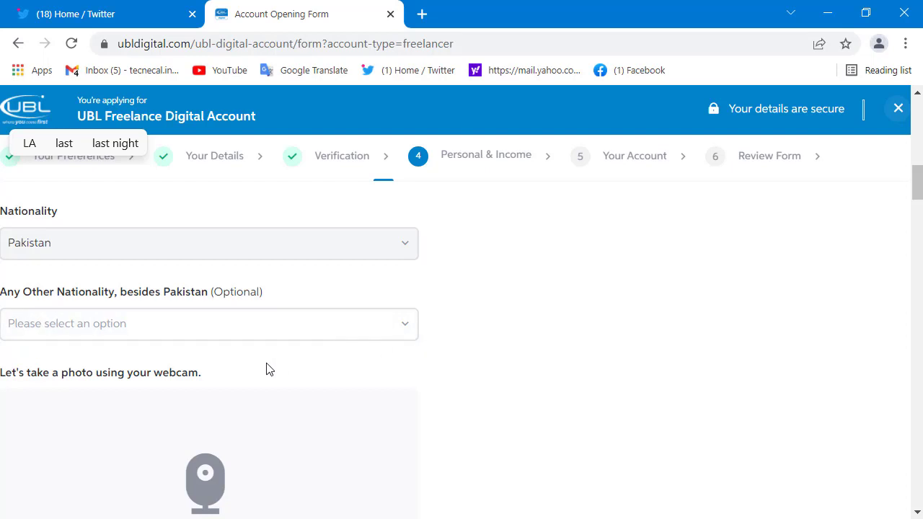
scroll(307, 331, "down", 1)
scroll(310, 331, "down", 2)
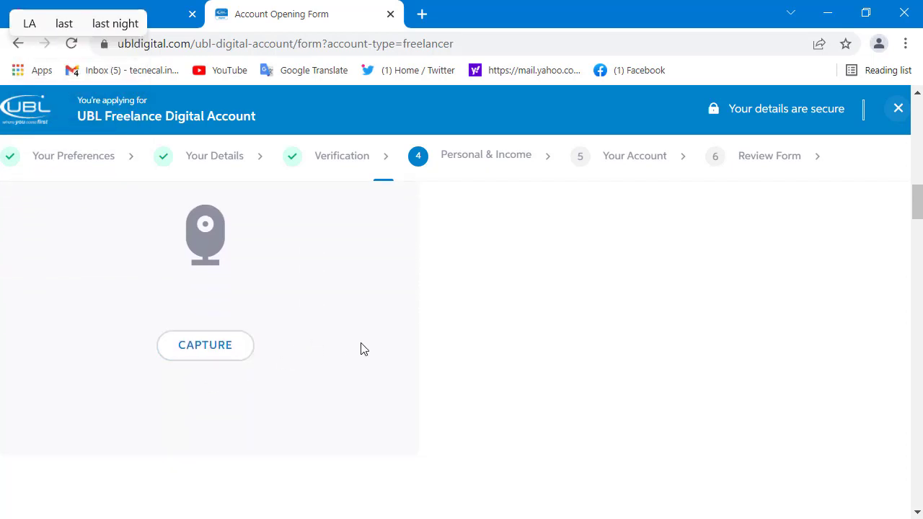
scroll(331, 365, "down", 1)
scroll(324, 361, "up", 2)
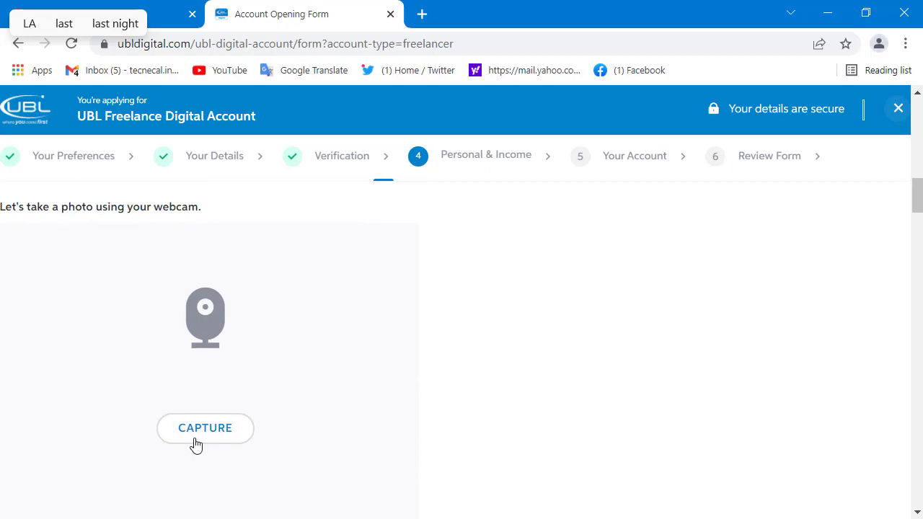
Step: Capture the webcam photo and proceed to the mailing address question
left_click(243, 435)
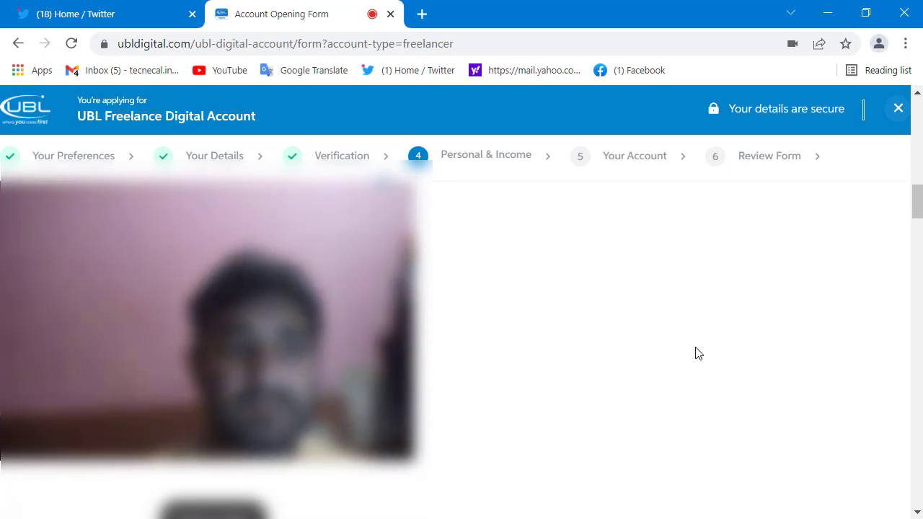
scroll(461, 346, "down", 1)
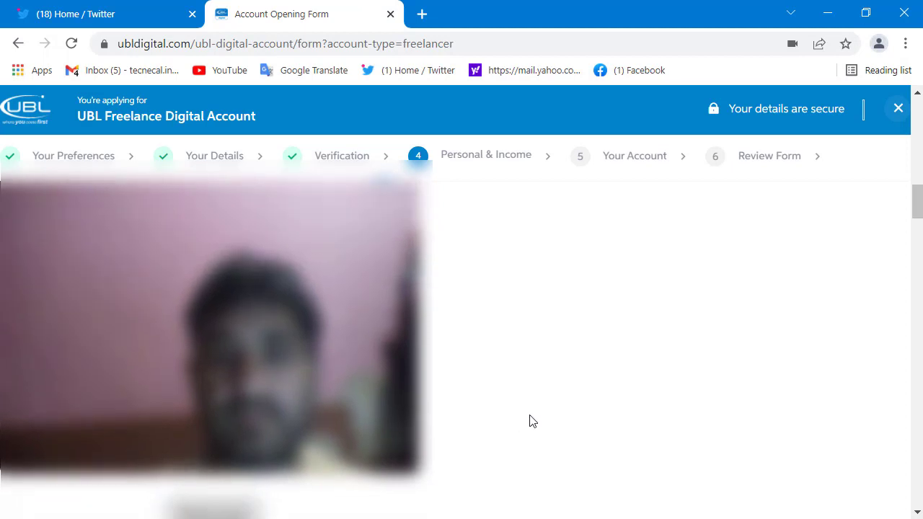
scroll(529, 421, "up", 2)
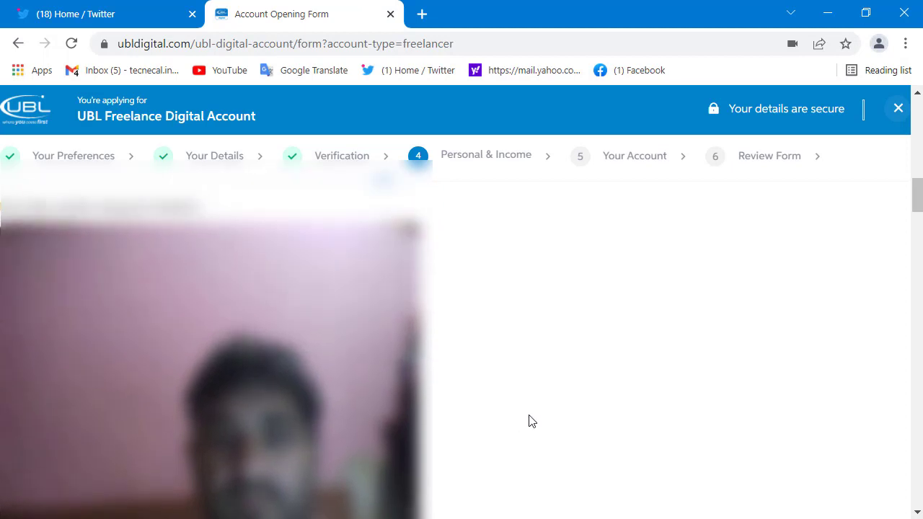
scroll(529, 421, "down", 5)
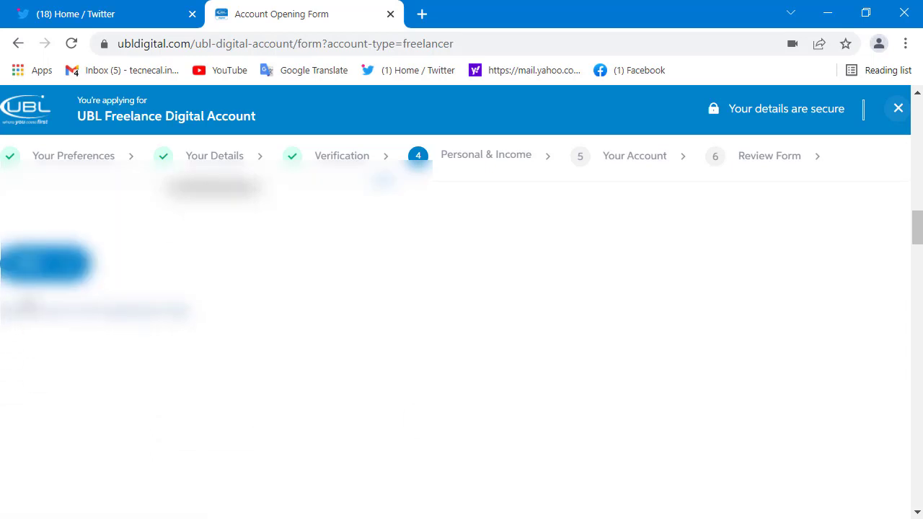
left_click(60, 279)
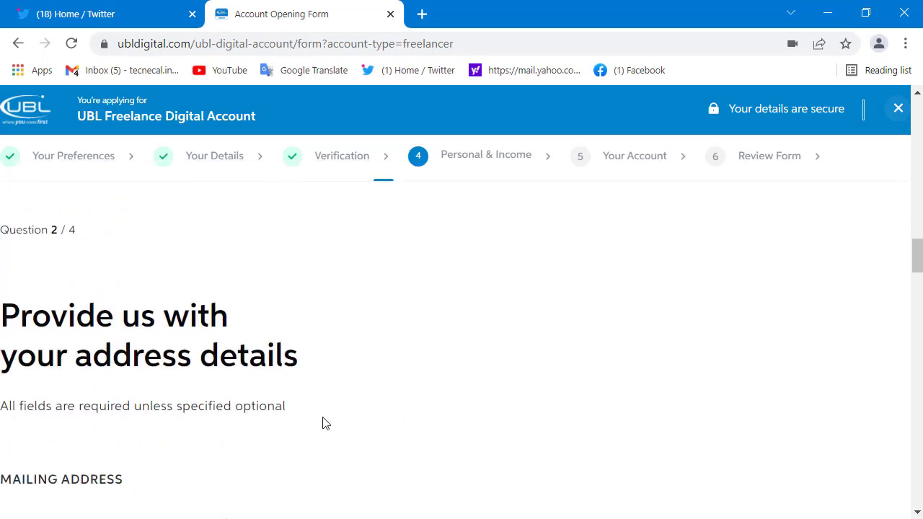
Step: Complete the PAKISTAN/LARKANA mailing address, leaving Permanent Address as Same as Mailing Address
scroll(309, 365, "down", 3)
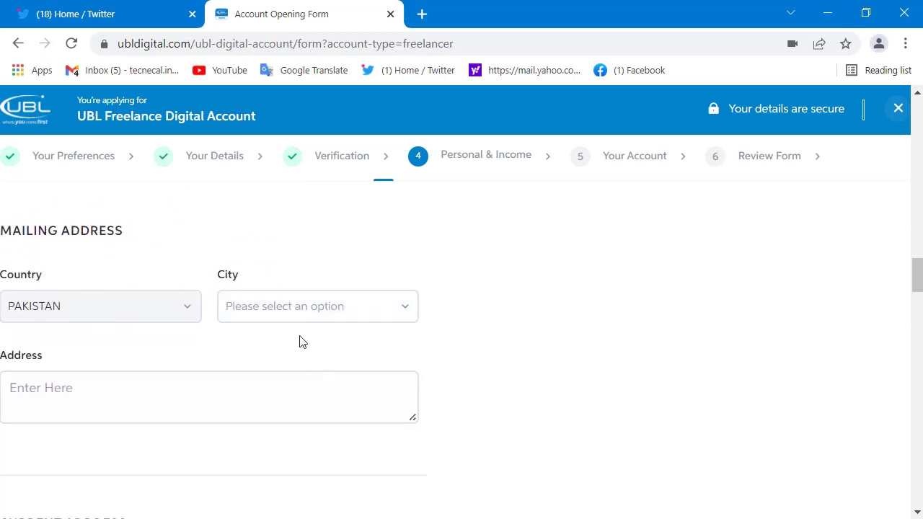
scroll(255, 365, "down", 1)
scroll(116, 273, "up", 1)
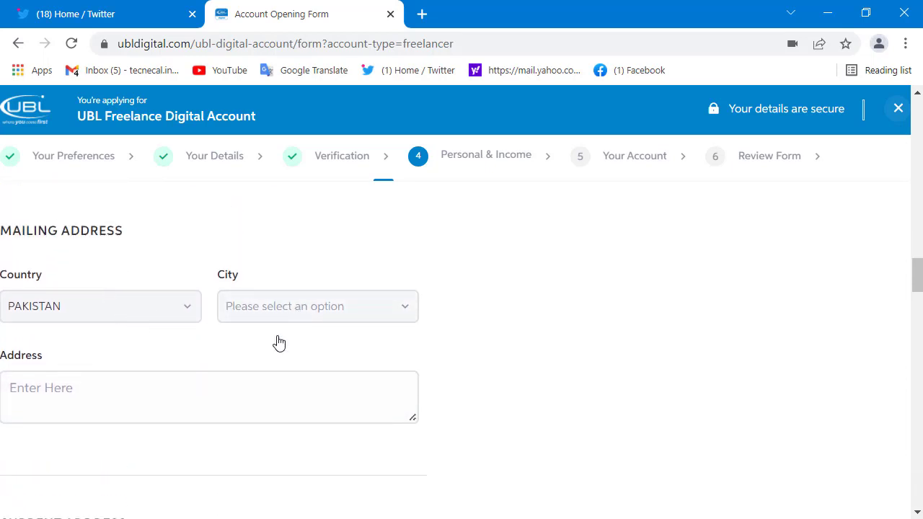
scroll(272, 396, "down", 1)
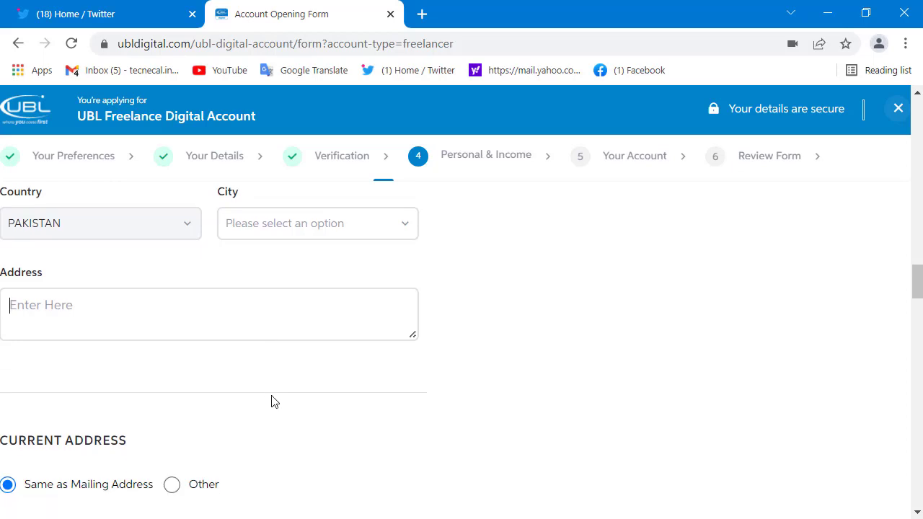
scroll(274, 398, "down", 1)
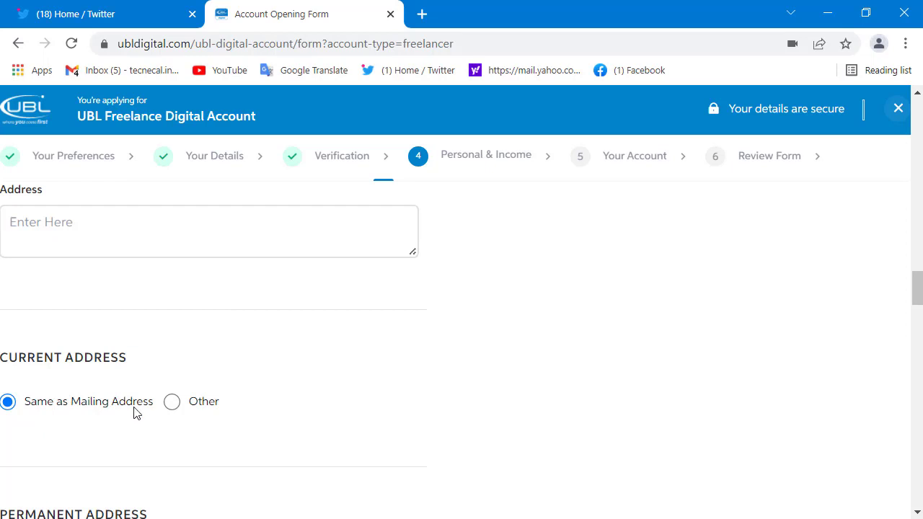
scroll(338, 406, "up", 2)
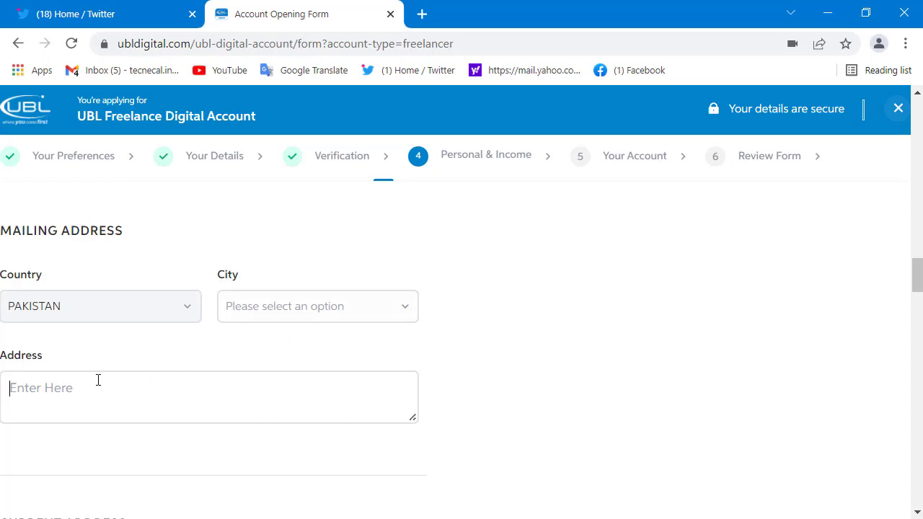
scroll(305, 371, "up", 1)
scroll(305, 371, "down", 1)
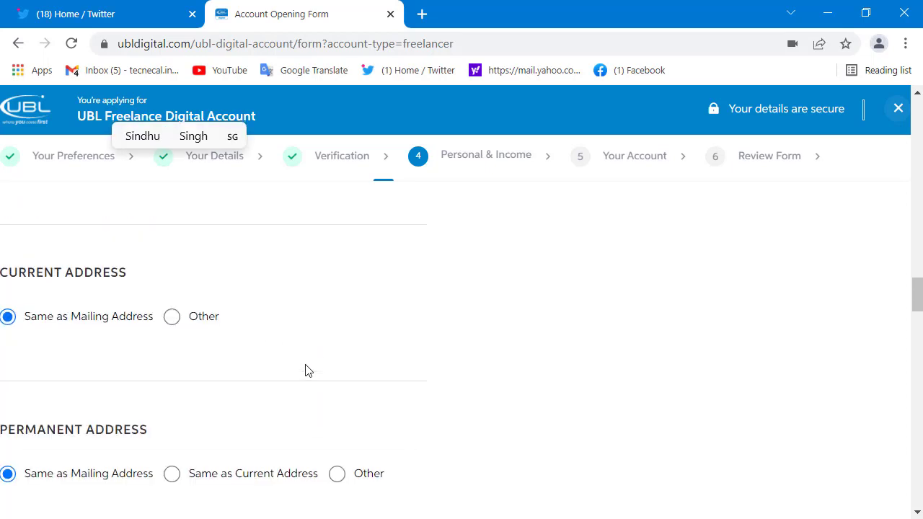
scroll(305, 371, "up", 3)
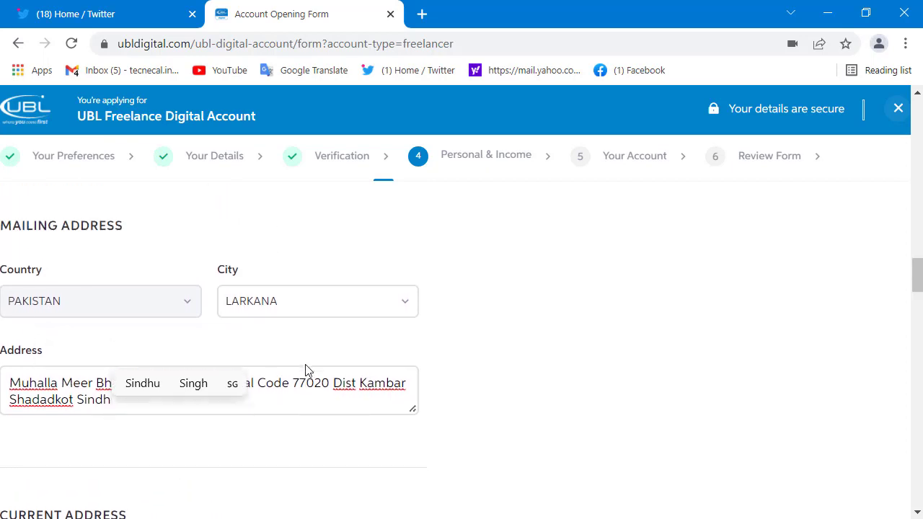
scroll(305, 370, "down", 1)
scroll(305, 370, "down", 4)
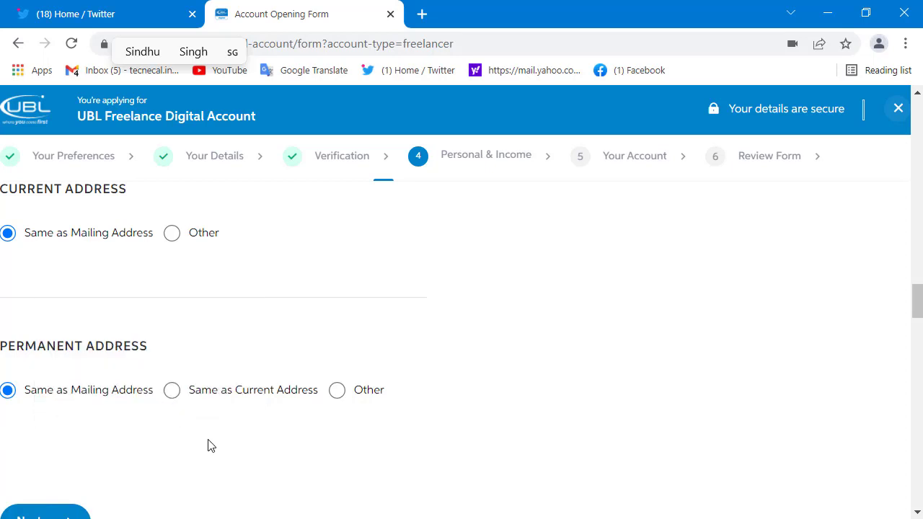
scroll(212, 444, "up", 1)
scroll(208, 440, "down", 2)
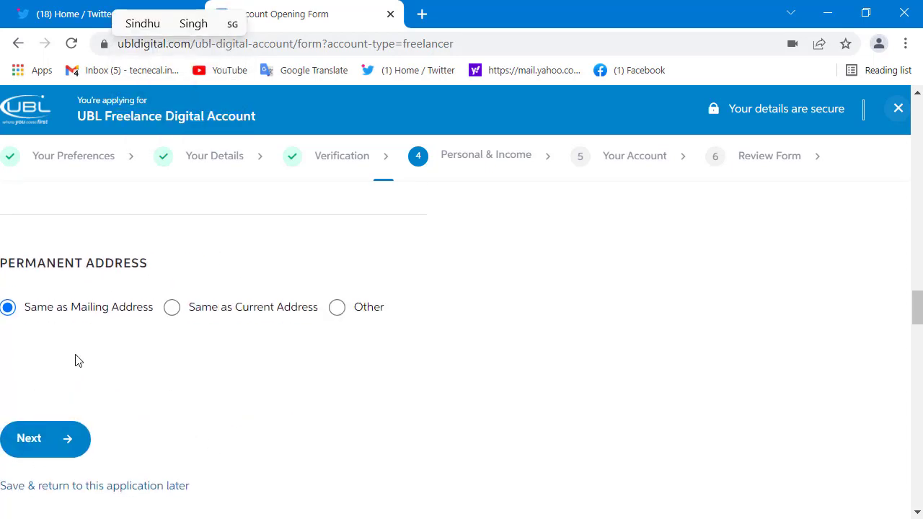
left_click(172, 307)
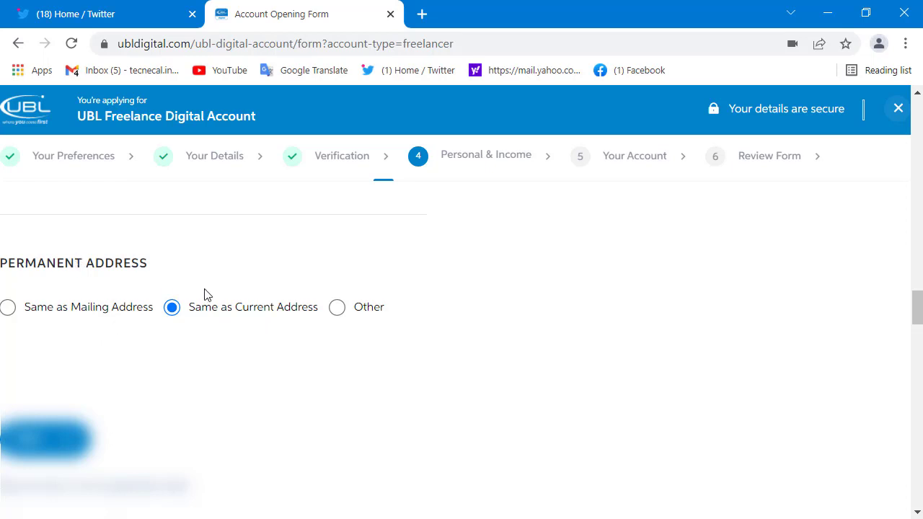
left_click(7, 310)
scroll(300, 327, "up", 5)
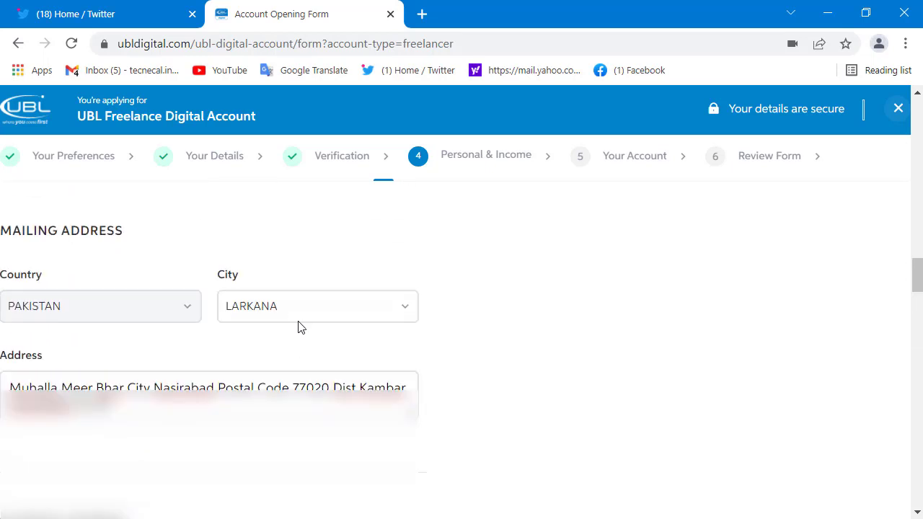
scroll(299, 326, "down", 6)
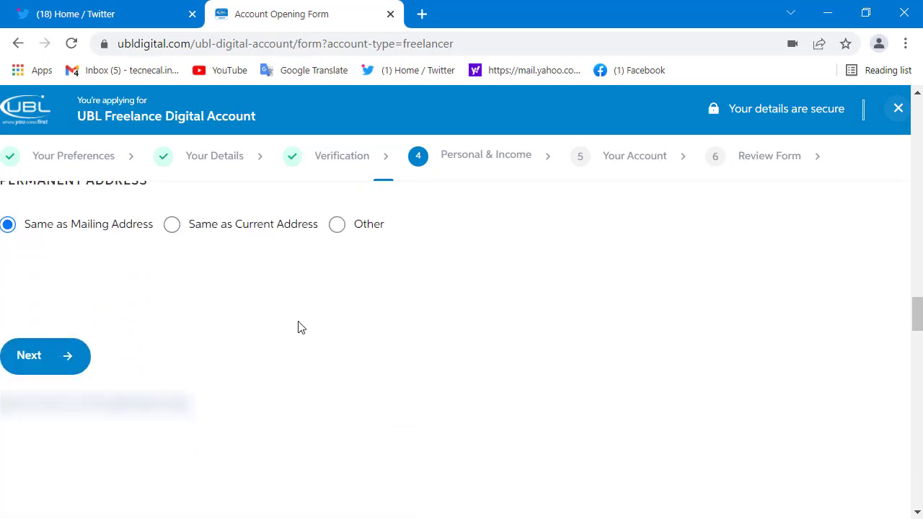
scroll(301, 325, "up", 1)
scroll(32, 305, "down", 2)
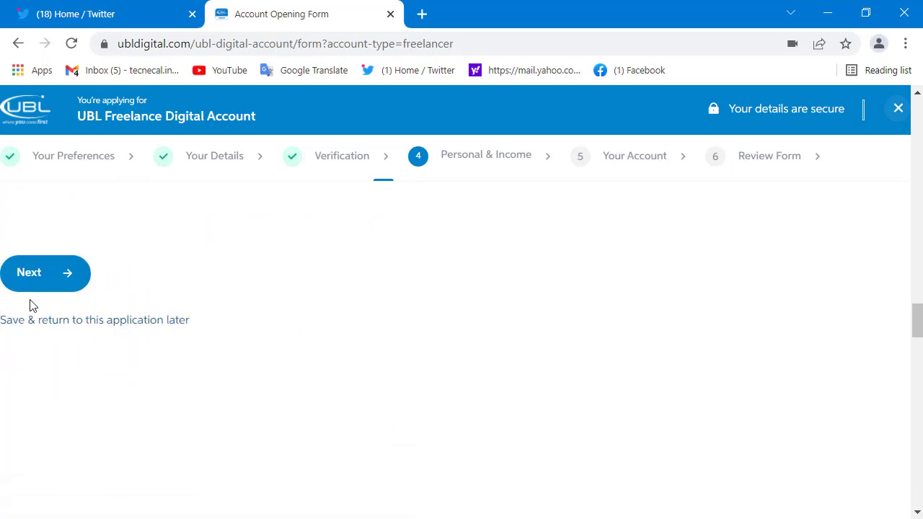
Step: Set occupation to Self Employeed/Freelancer and enter profession Freelancer
left_click(53, 286)
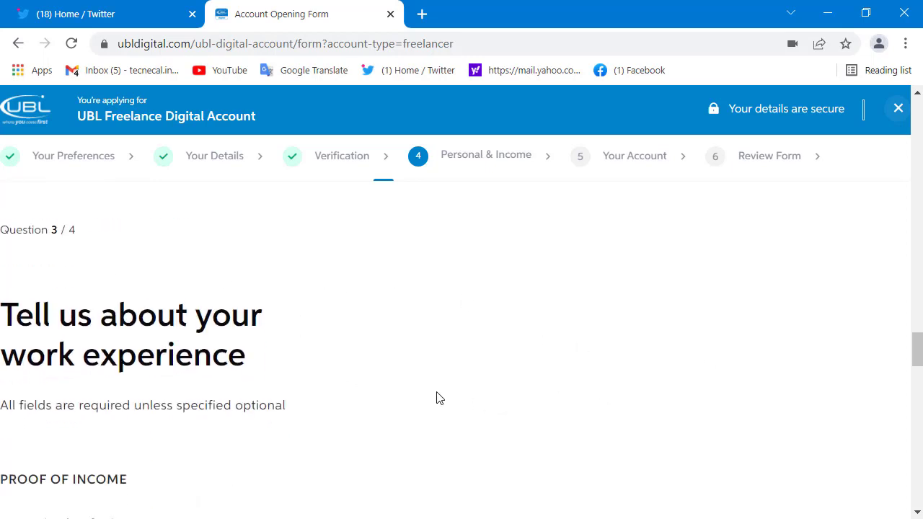
scroll(325, 416, "down", 3)
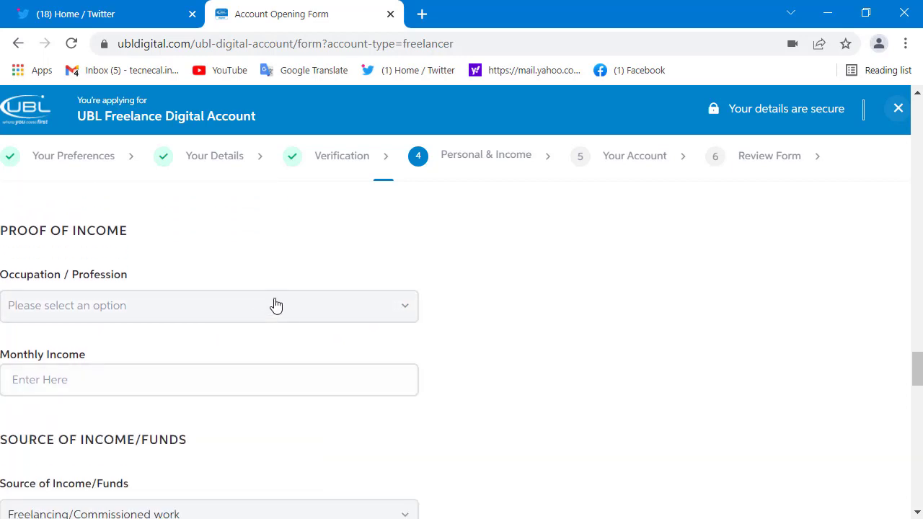
left_click(274, 305)
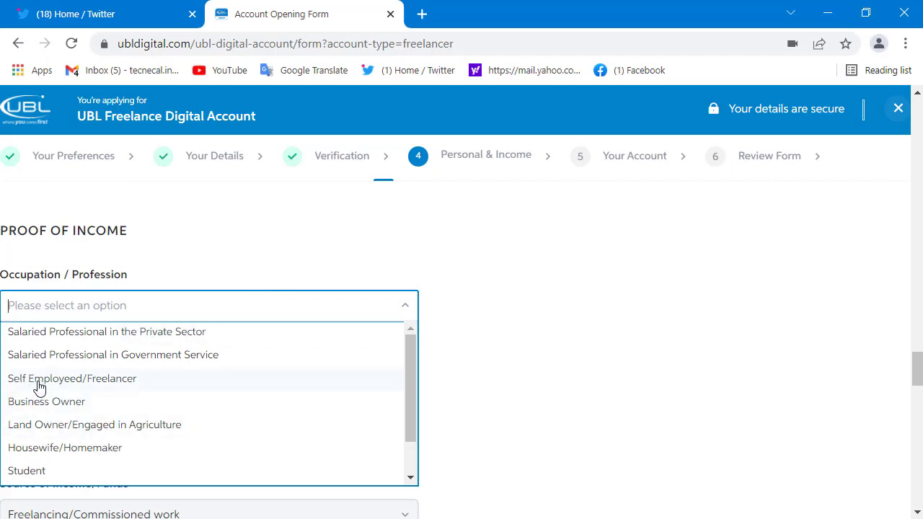
left_click(111, 387)
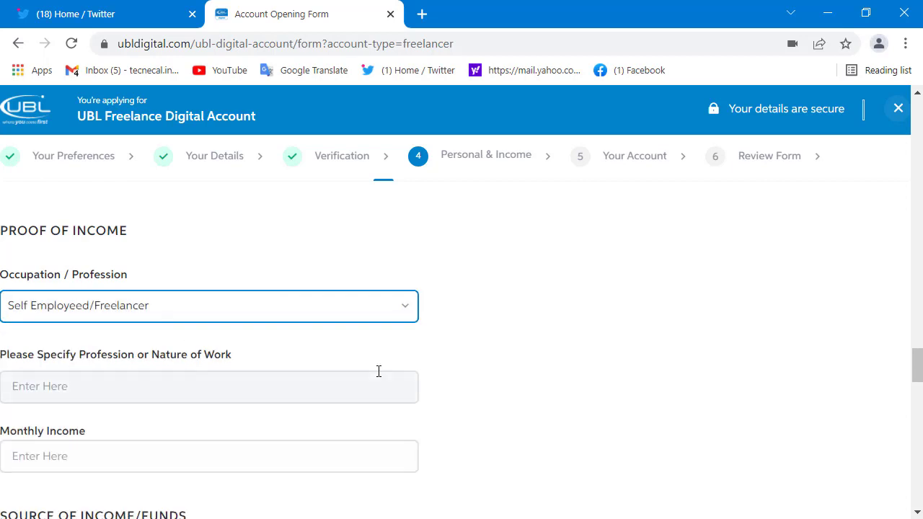
scroll(377, 370, "down", 1)
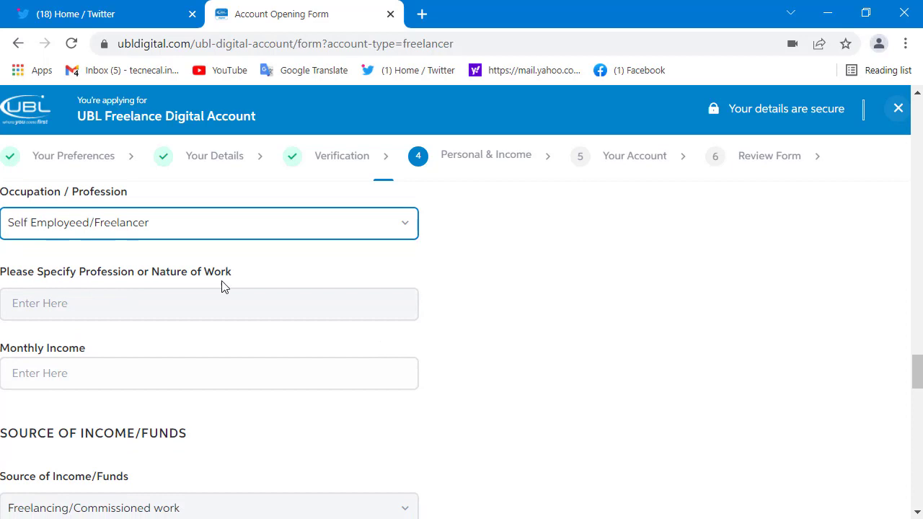
left_click(244, 303)
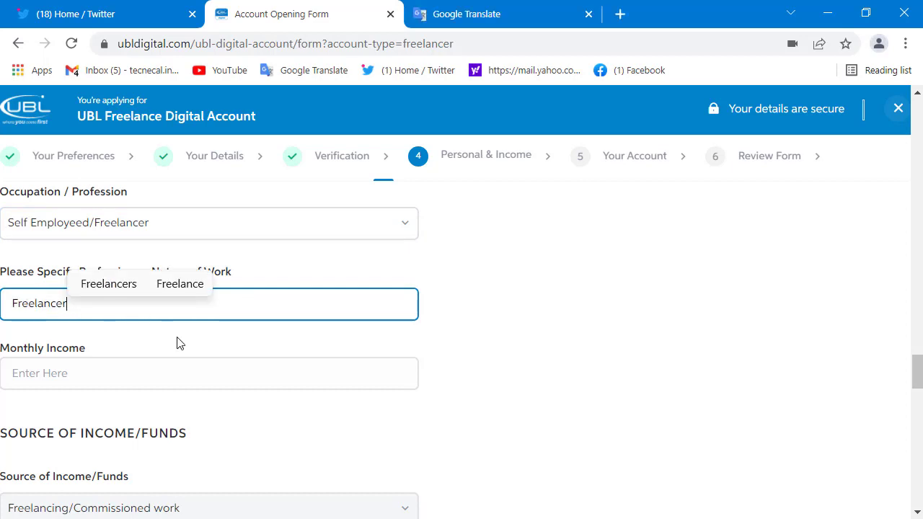
Step: Enter monthly income 50000, keep account purpose SAVING, and advance to tax residency
scroll(258, 366, "down", 1)
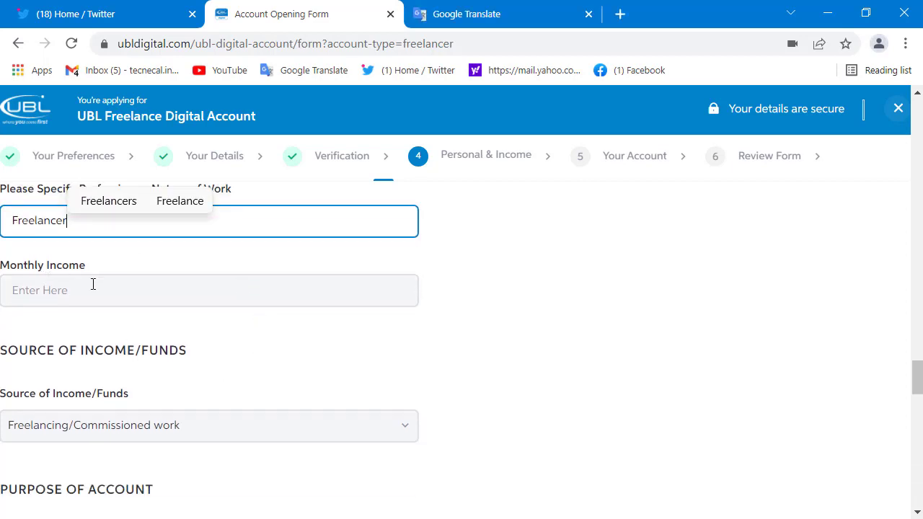
left_click(125, 286)
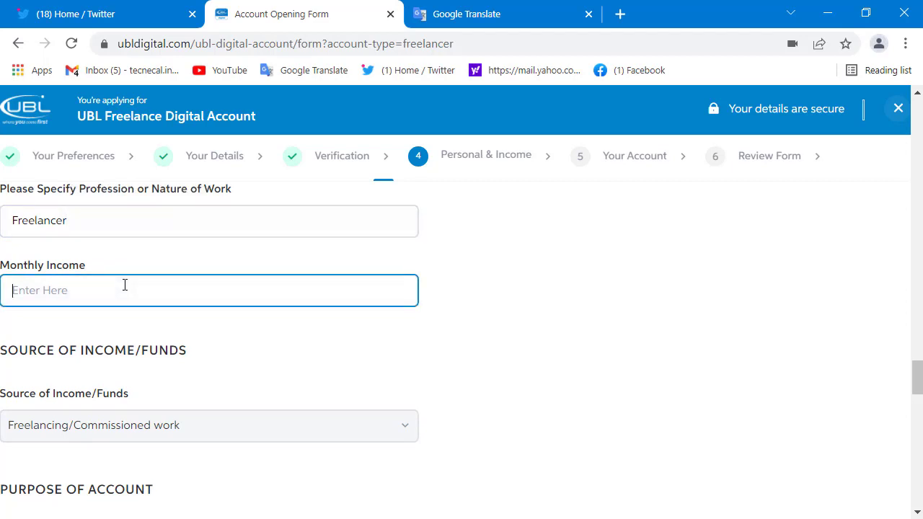
type("50000")
scroll(164, 342, "down", 1)
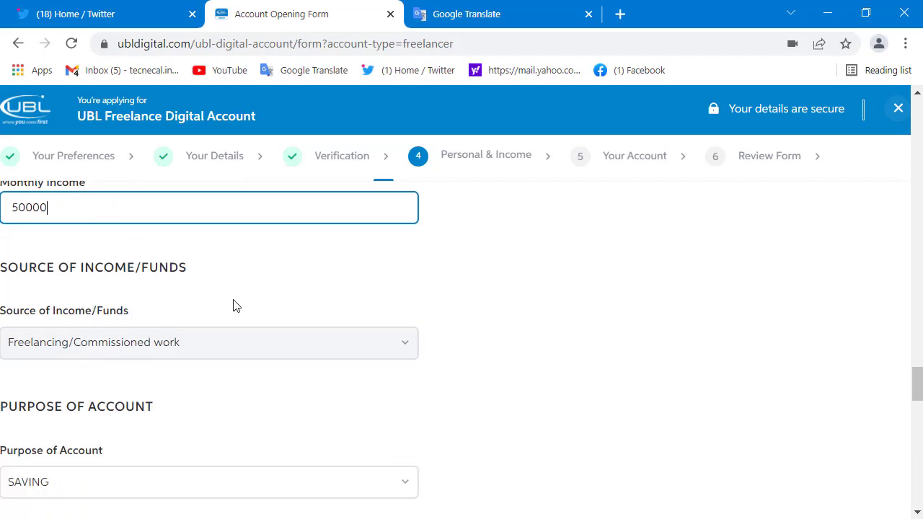
scroll(261, 299, "down", 1)
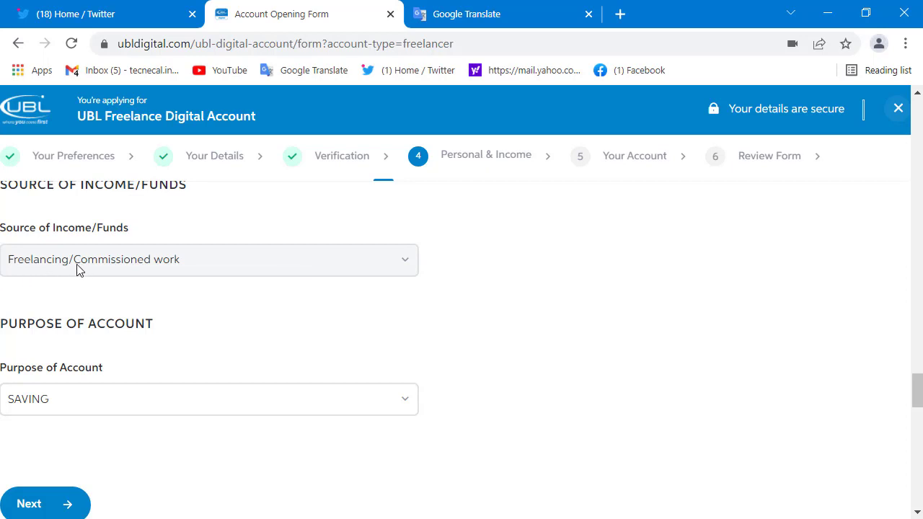
scroll(146, 328, "down", 1)
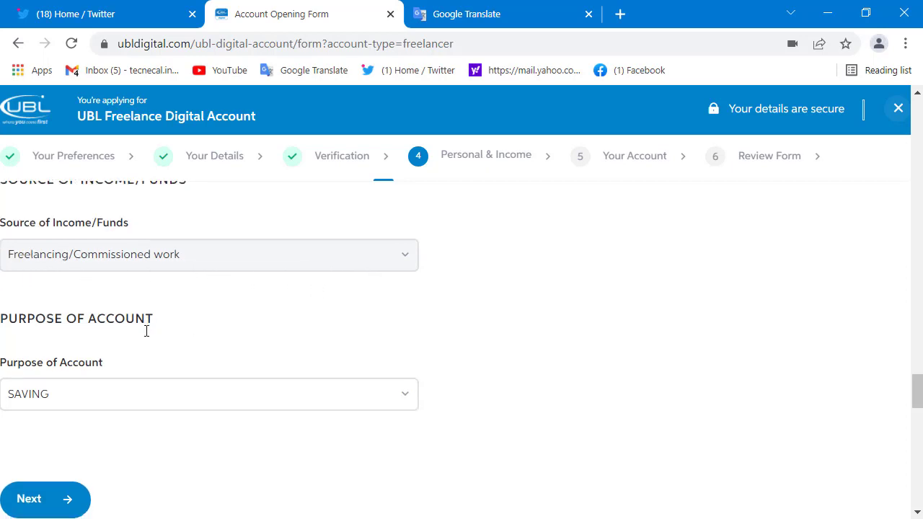
left_click(214, 325)
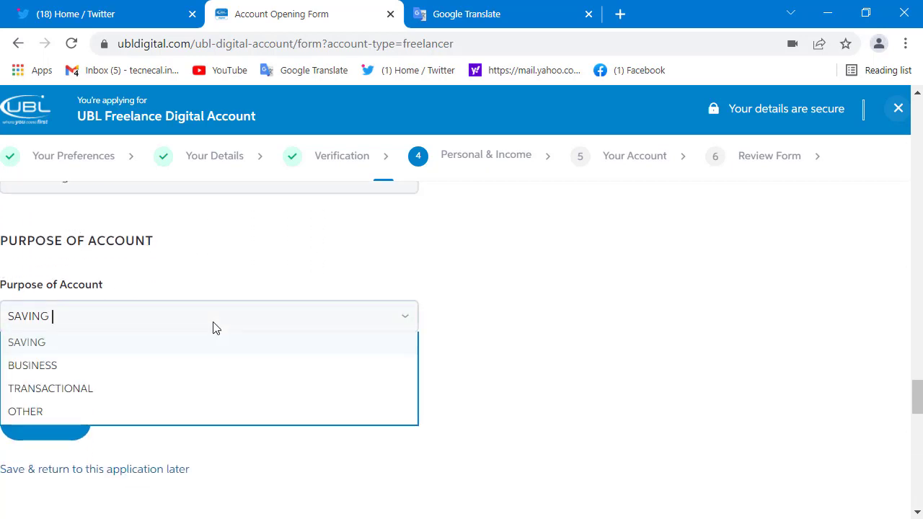
scroll(83, 365, "down", 1)
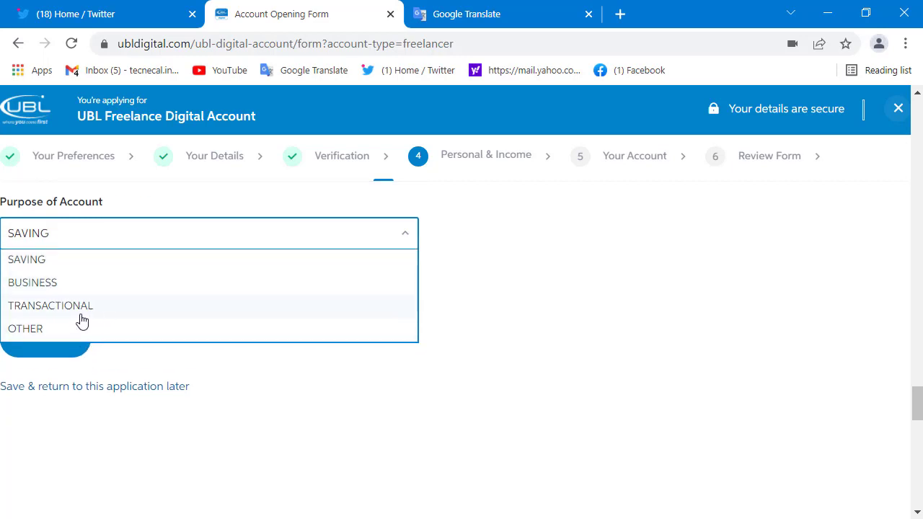
left_click(111, 346)
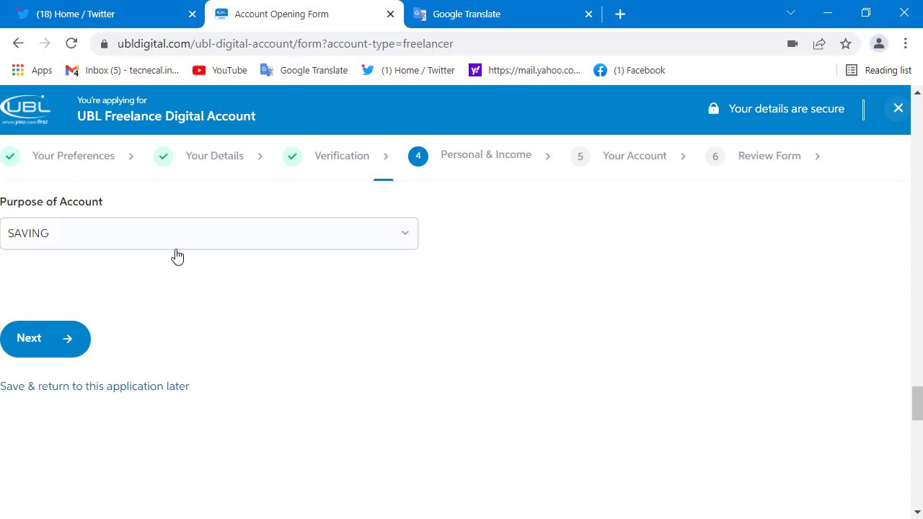
left_click(68, 351)
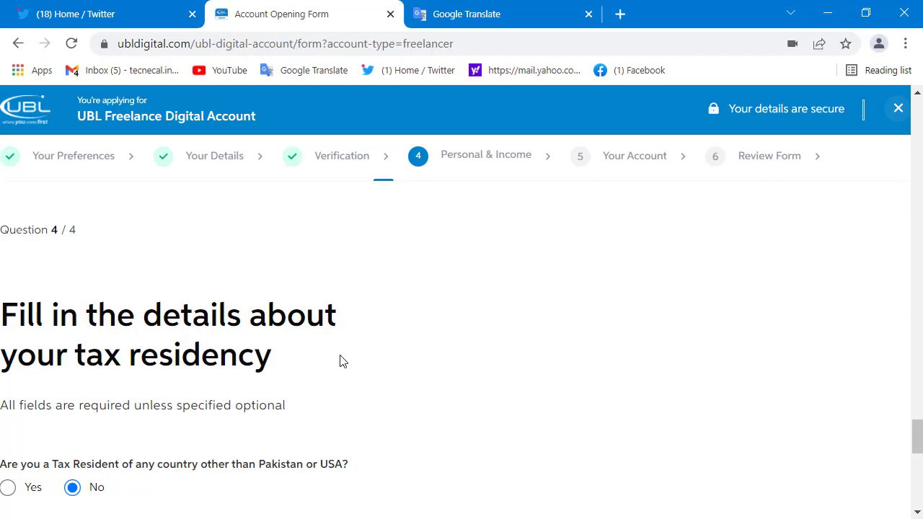
Step: Confirm every tax residency answer is No and continue to the Your Account step
scroll(344, 363, "down", 1)
scroll(359, 337, "down", 2)
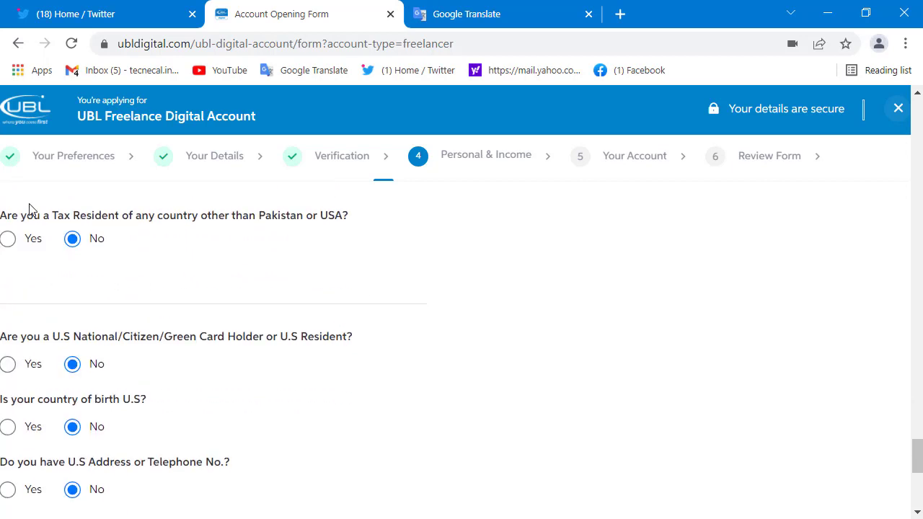
scroll(82, 423, "down", 2)
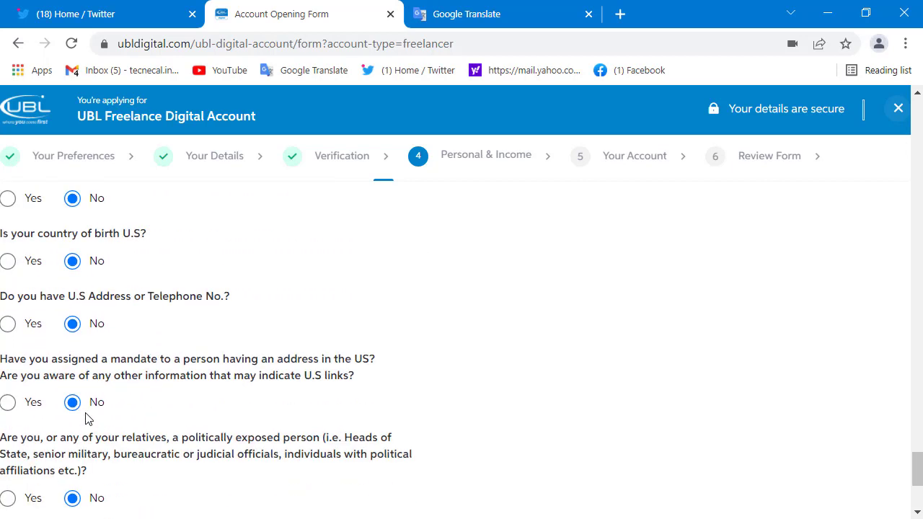
scroll(111, 359, "up", 2)
scroll(110, 359, "up", 2)
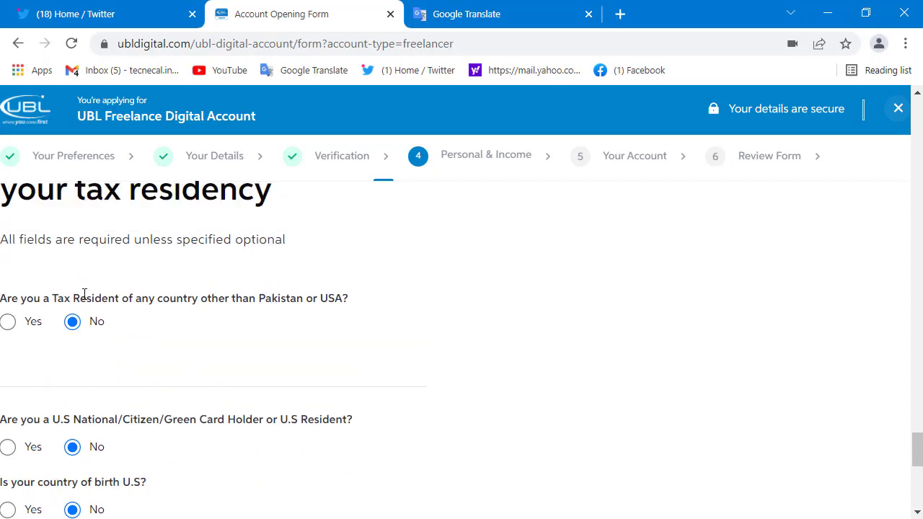
scroll(119, 353, "down", 6)
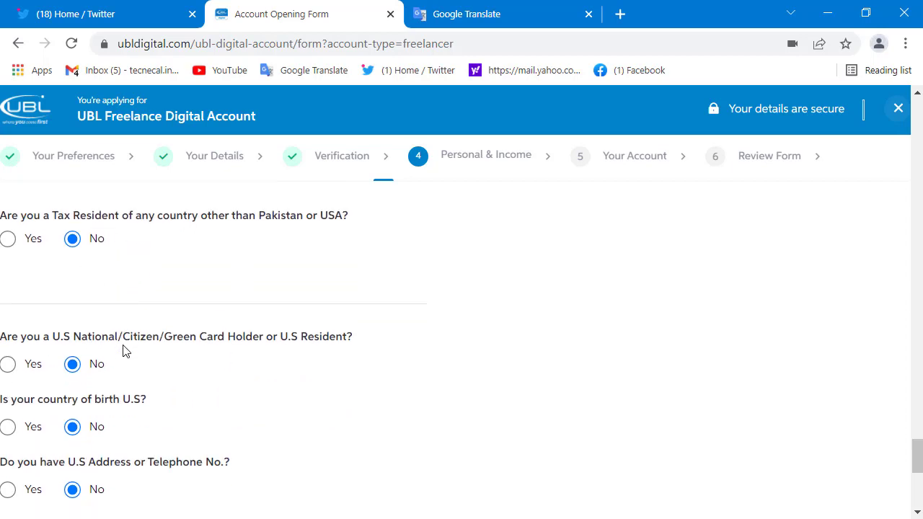
left_click(70, 361)
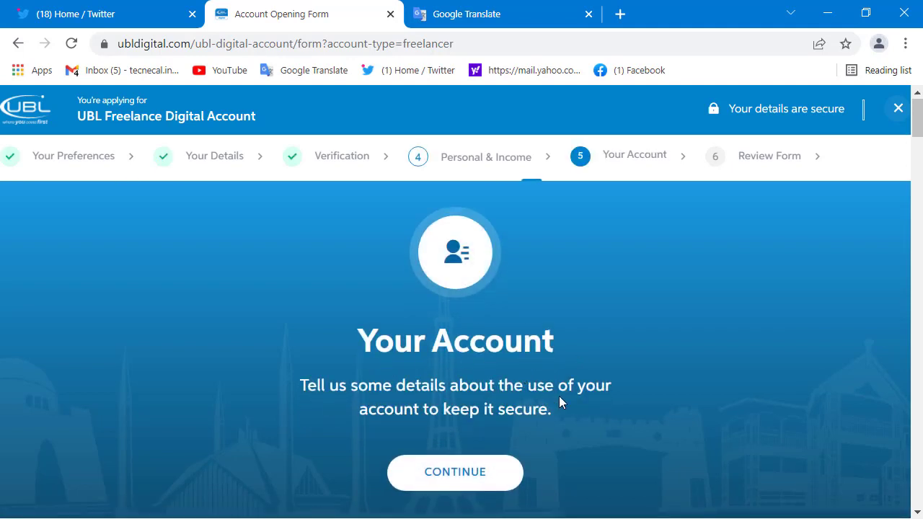
Step: Enter 15 monthly transactions, set account owner to Myself, keep referral No, and continue
scroll(597, 414, "down", 2)
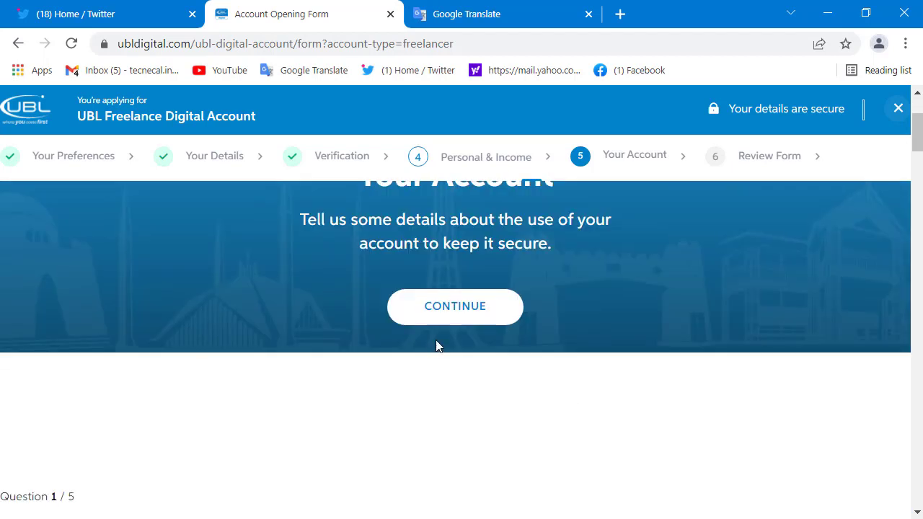
left_click(442, 317)
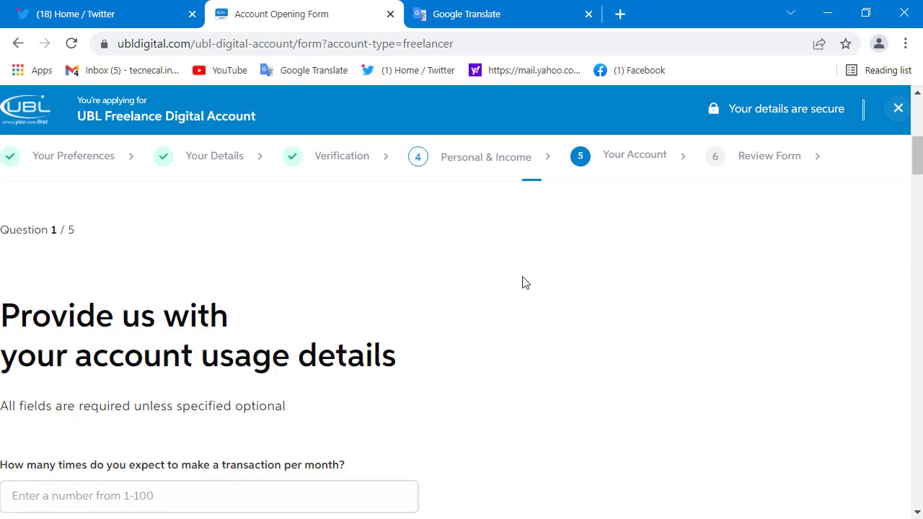
scroll(524, 282, "down", 2)
scroll(525, 283, "down", 1)
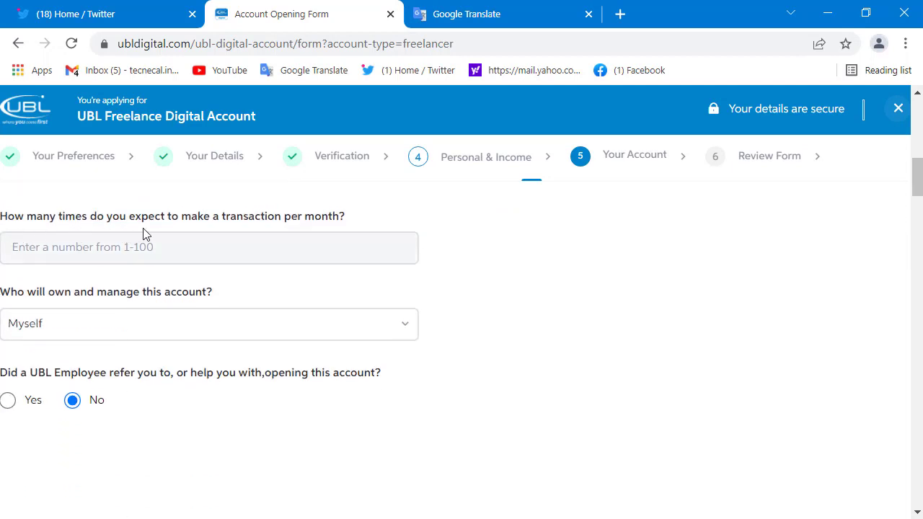
left_click(201, 252)
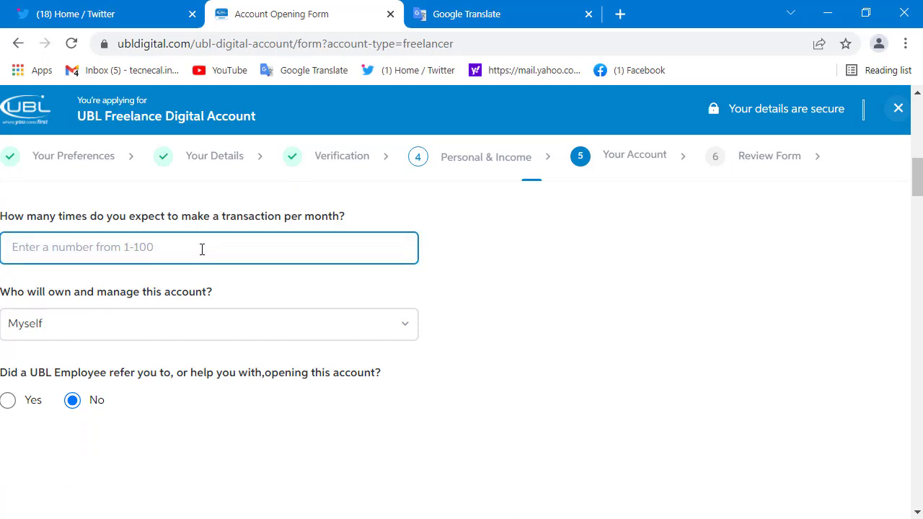
type("15")
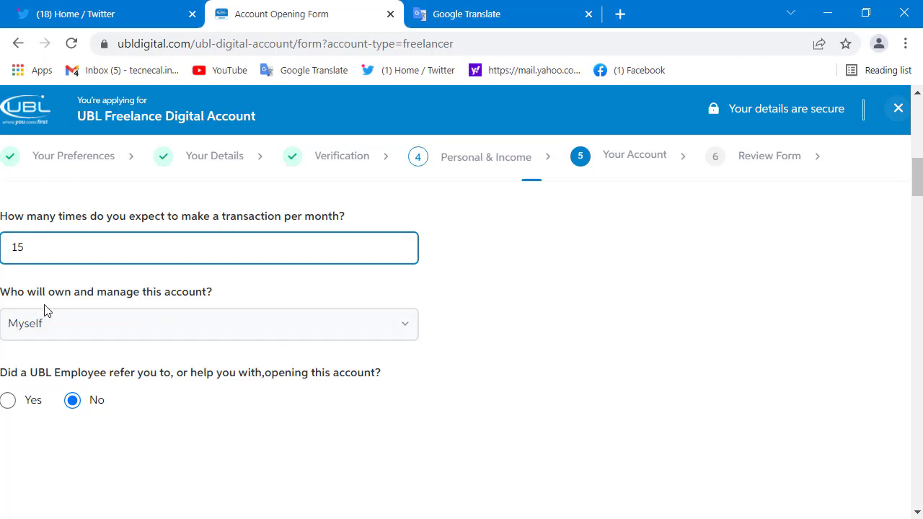
left_click(332, 333)
left_click(24, 351)
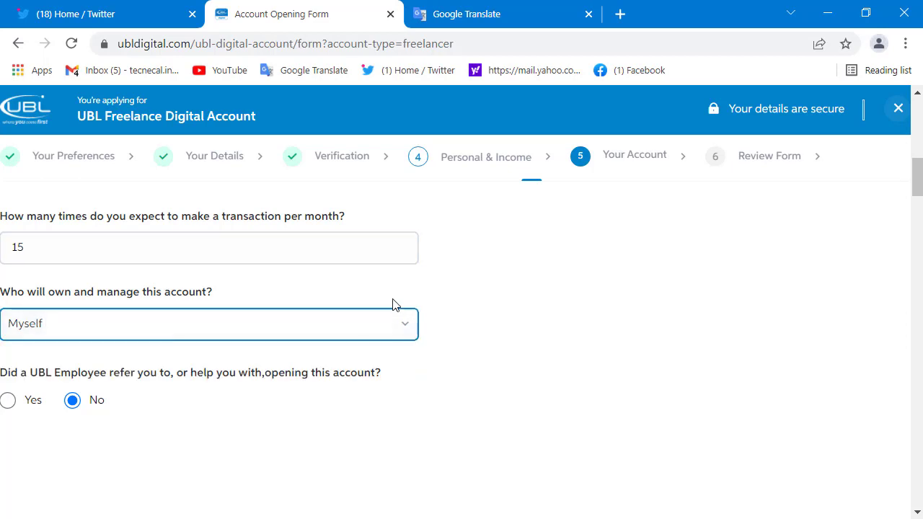
scroll(382, 318, "down", 1)
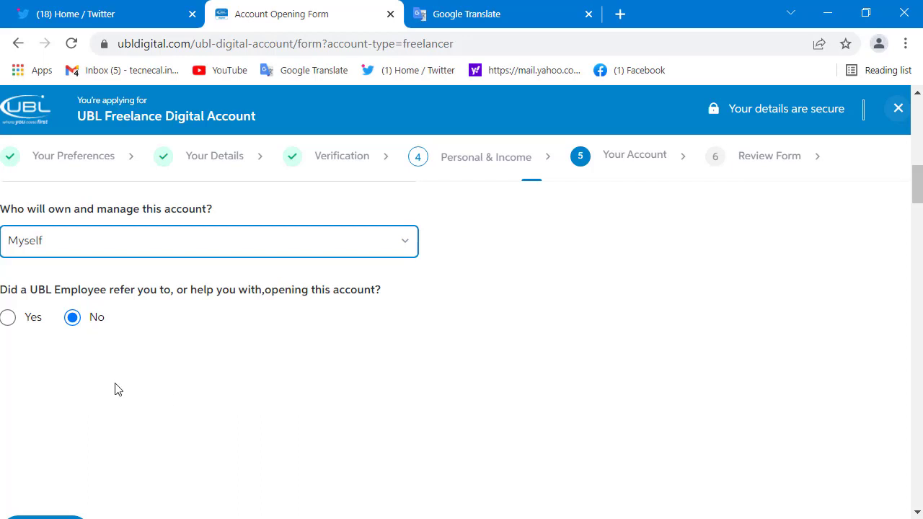
left_click(72, 318)
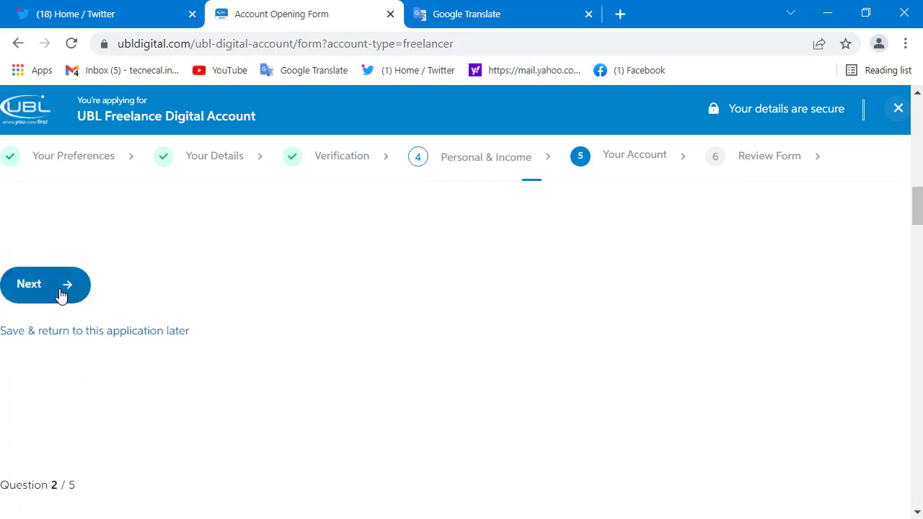
left_click(62, 296)
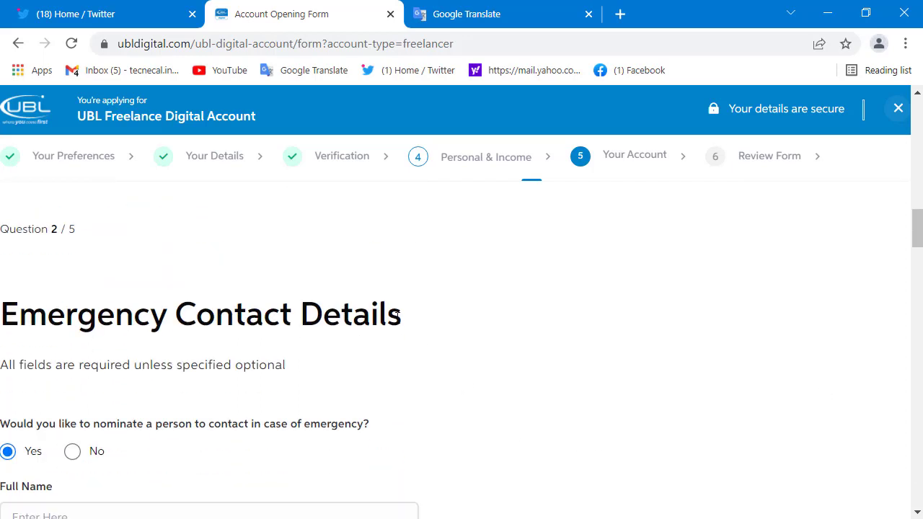
Step: Answer No to nominating an emergency contact and continue to the cheque book question
scroll(488, 346, "down", 1)
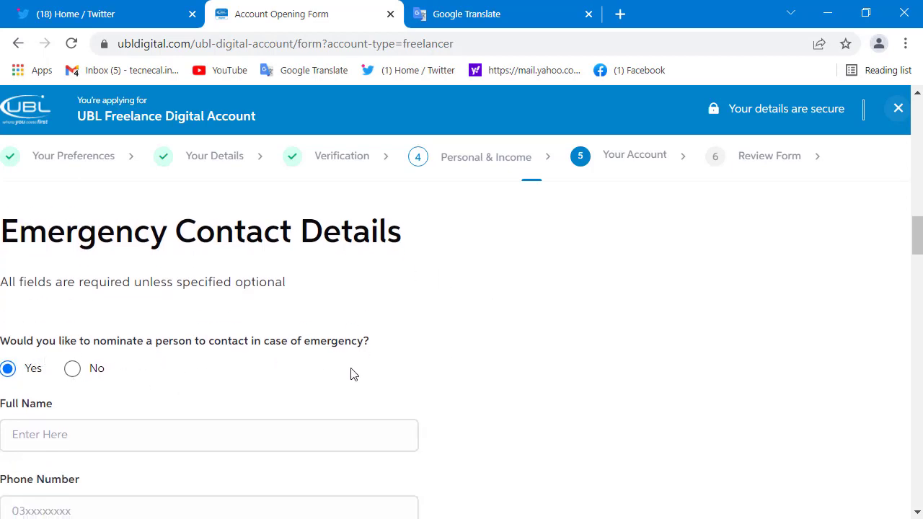
scroll(390, 391, "down", 1)
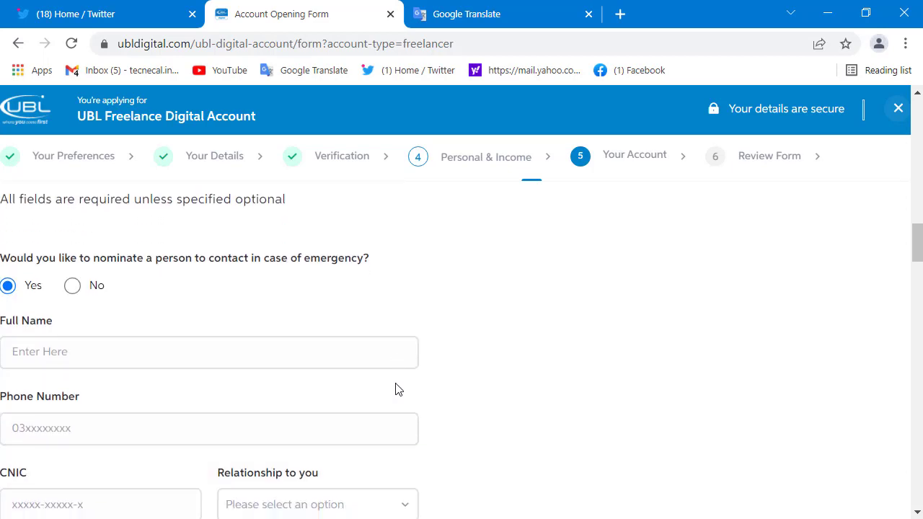
left_click(72, 285)
scroll(463, 299, "up", 1)
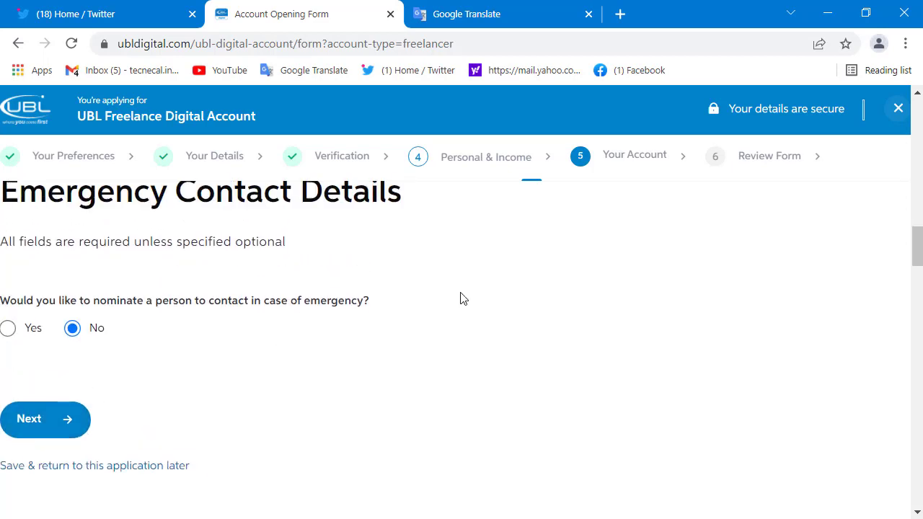
scroll(464, 298, "down", 1)
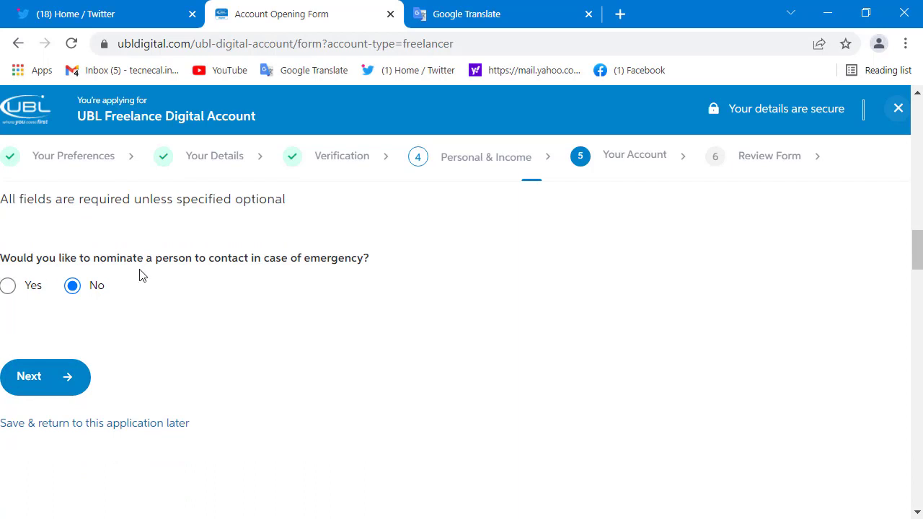
left_click(65, 383)
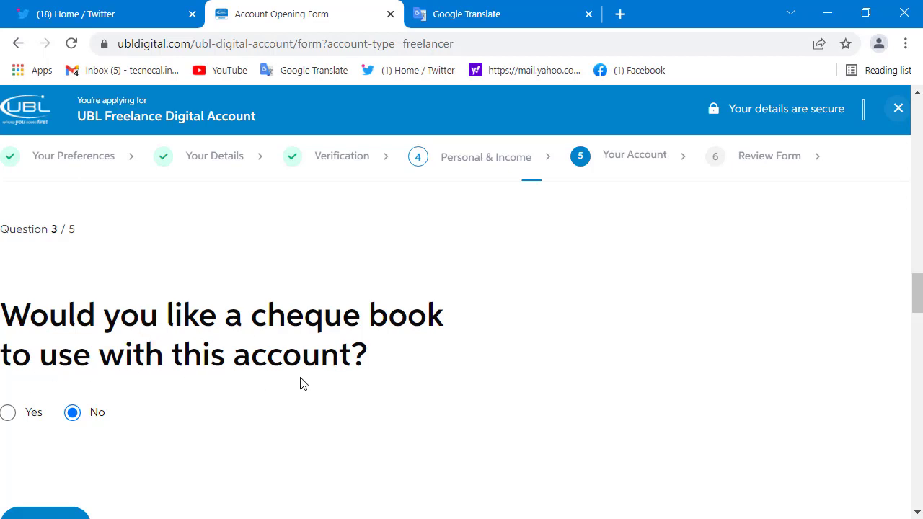
Step: Leave the cheque book request as No and move on to the signature question
scroll(4, 422, "down", 2)
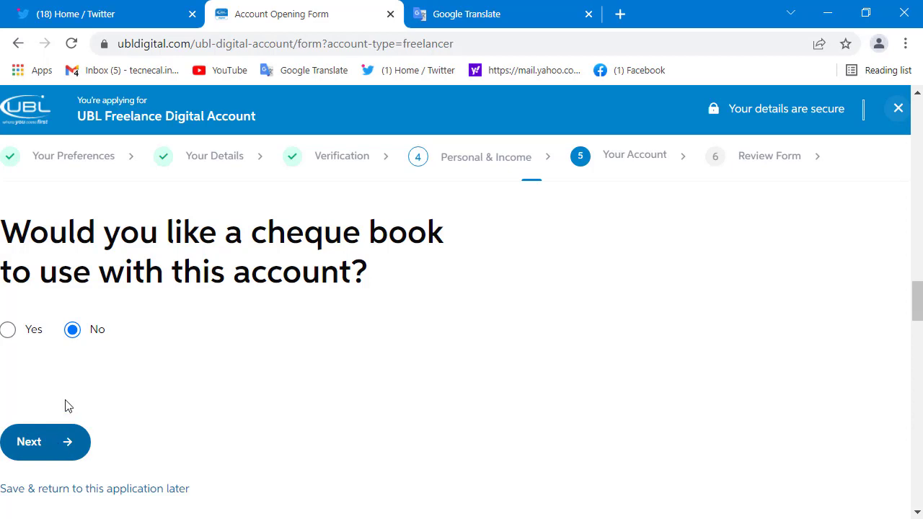
scroll(142, 345, "down", 2)
scroll(142, 345, "down", 2)
left_click(56, 286)
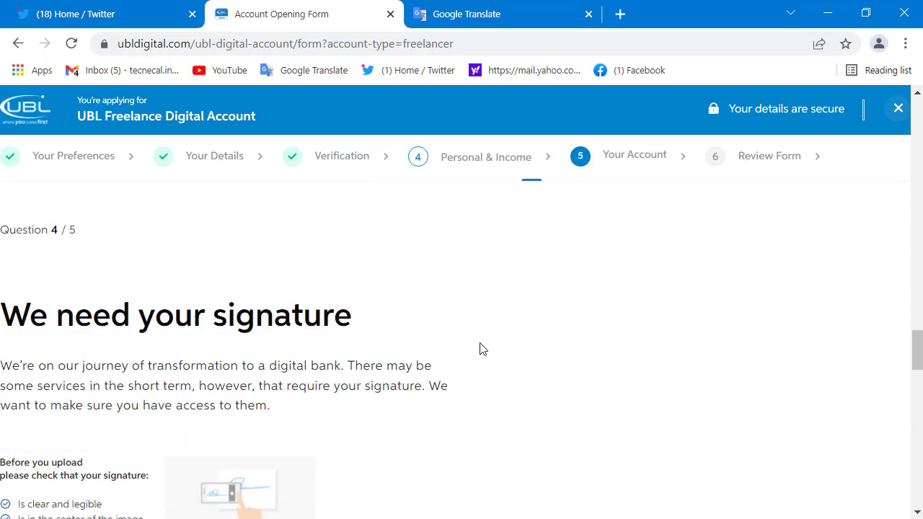
Step: Upload the signature image, then scroll down to the Go Digital, Go Green question
scroll(483, 349, "down", 3)
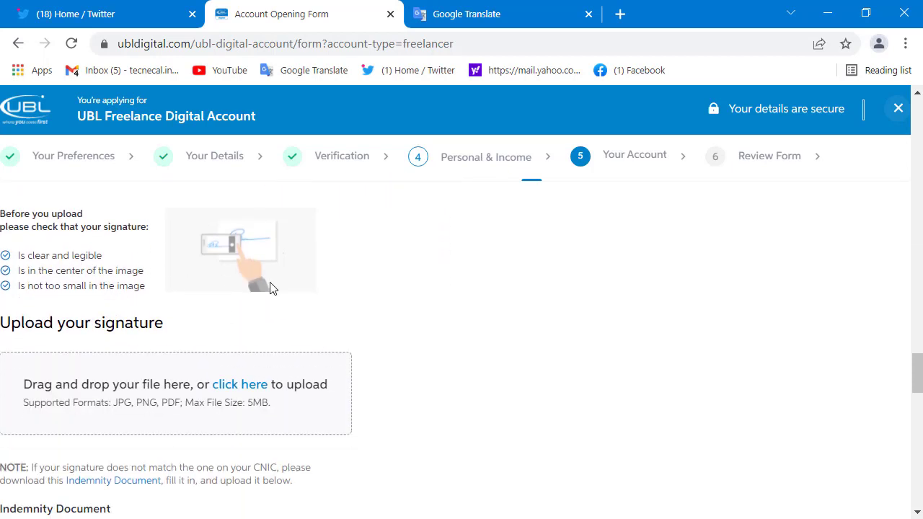
scroll(270, 287, "down", 1)
scroll(271, 289, "up", 1)
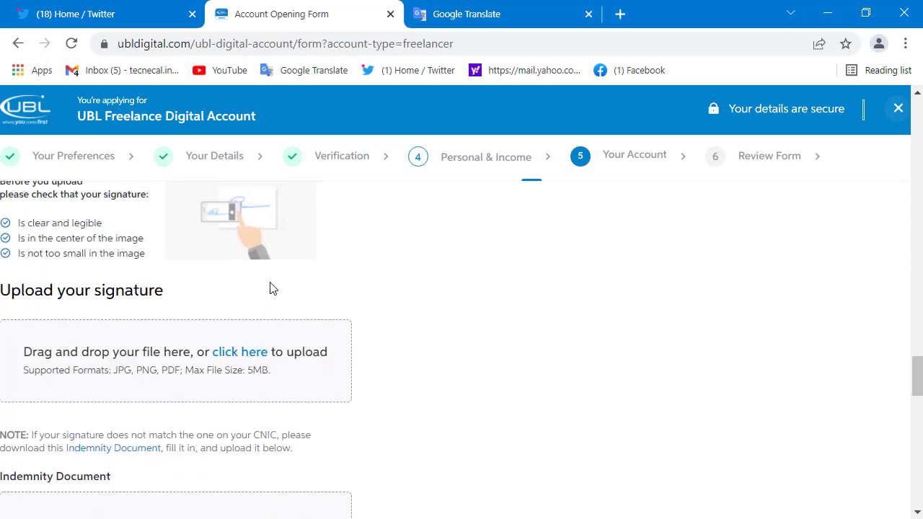
scroll(482, 298, "down", 2)
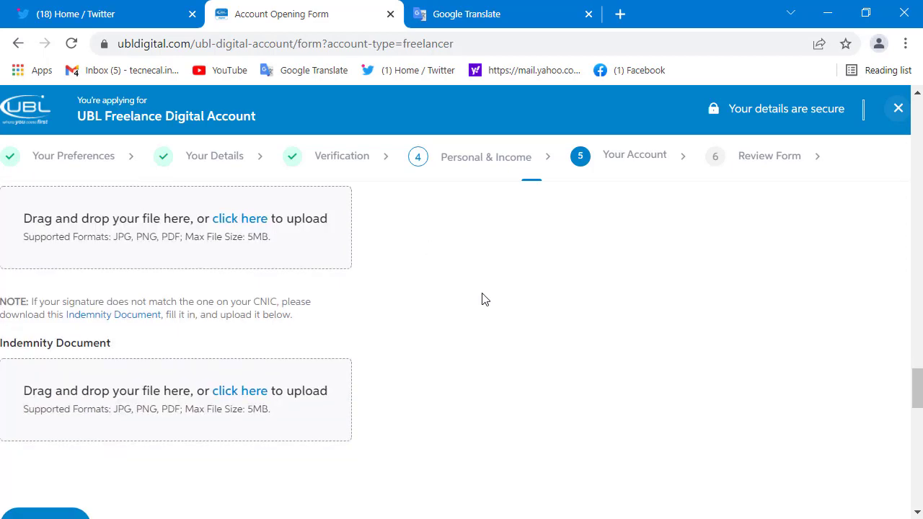
scroll(482, 299, "up", 1)
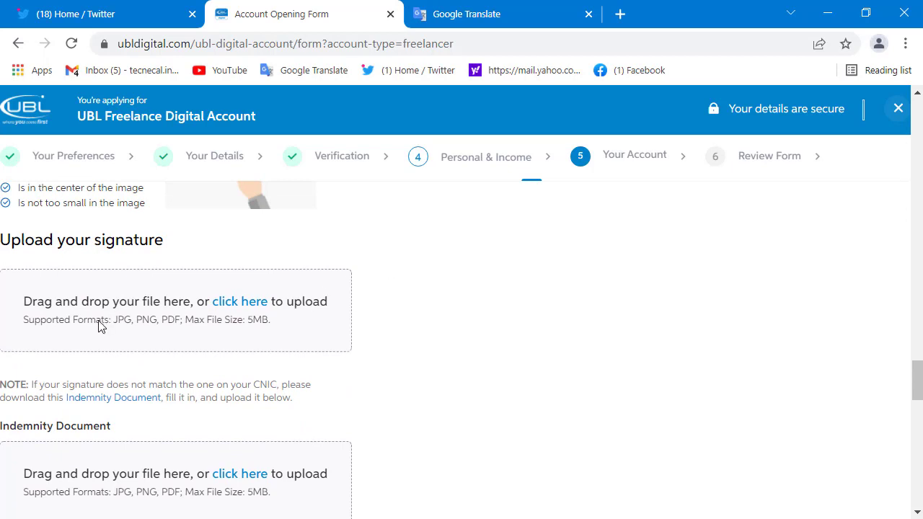
scroll(402, 340, "down", 1)
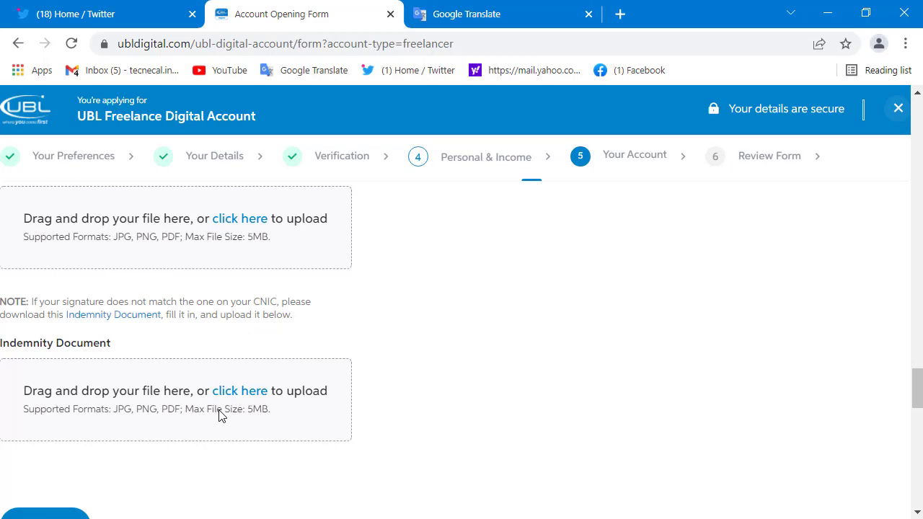
scroll(221, 416, "up", 2)
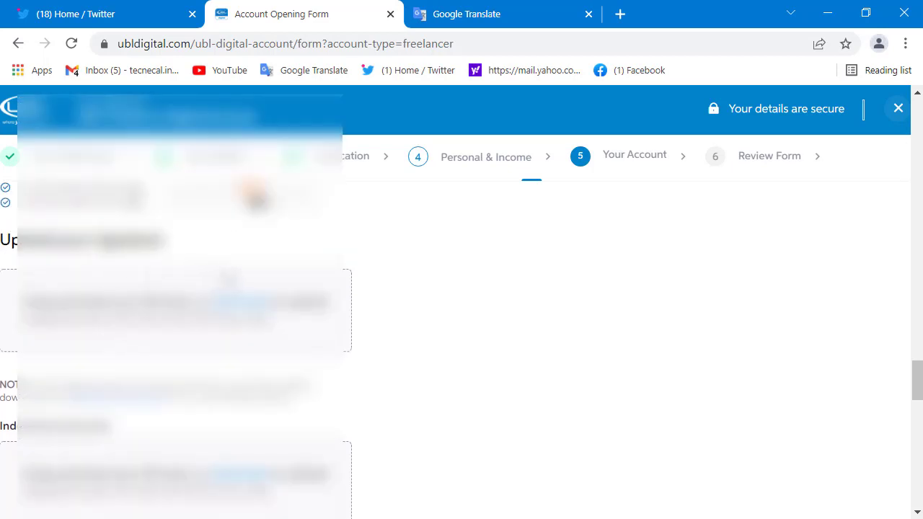
scroll(211, 293, "up", 2)
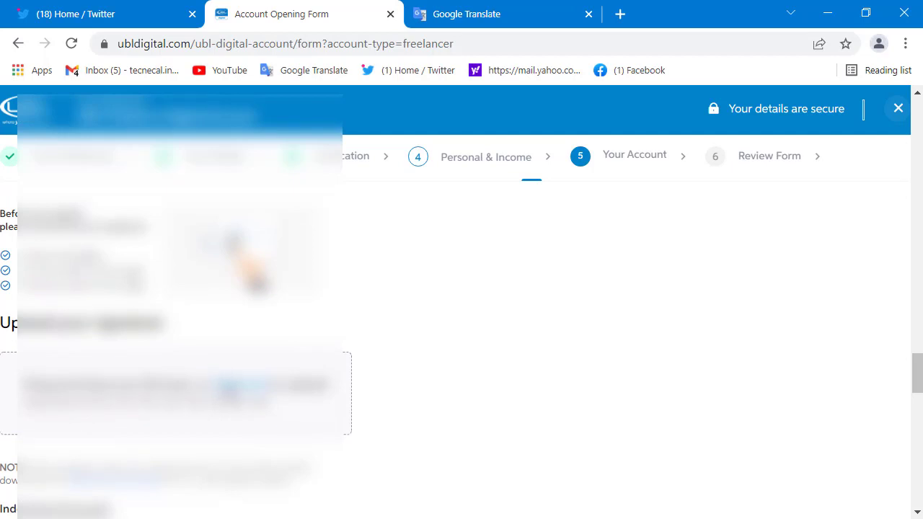
scroll(301, 335, "down", 2)
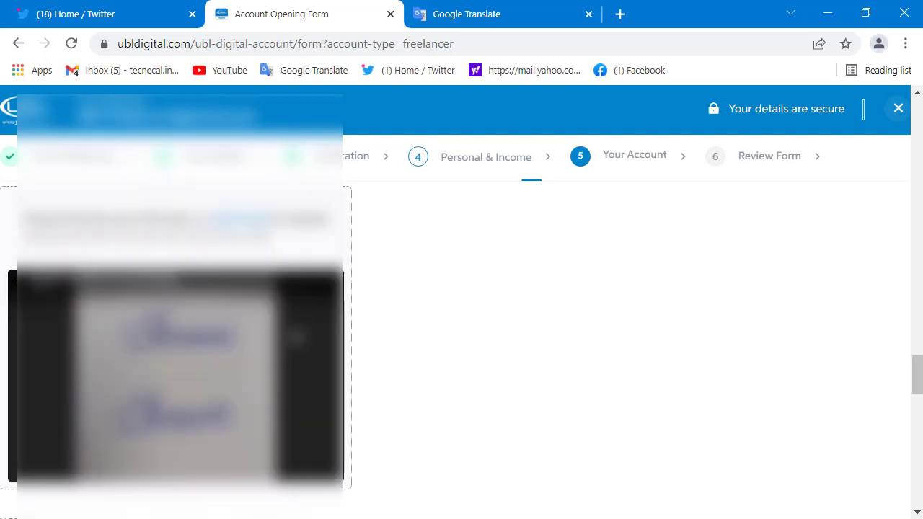
scroll(365, 330, "up", 1)
scroll(364, 330, "up", 1)
scroll(365, 331, "down", 2)
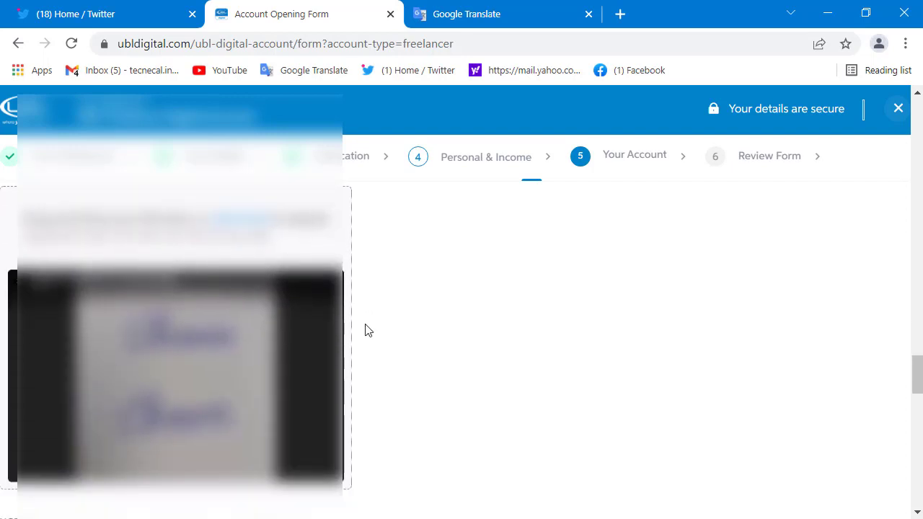
scroll(365, 331, "down", 3)
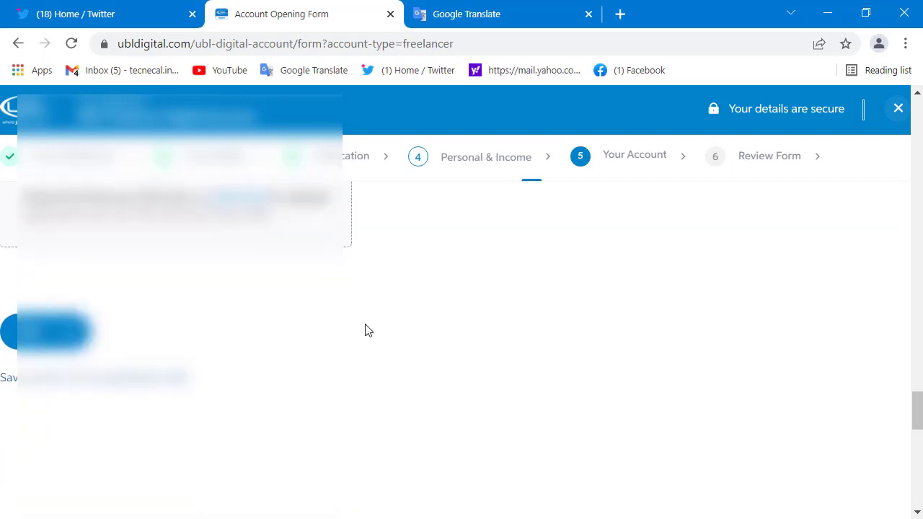
scroll(417, 405, "down", 3)
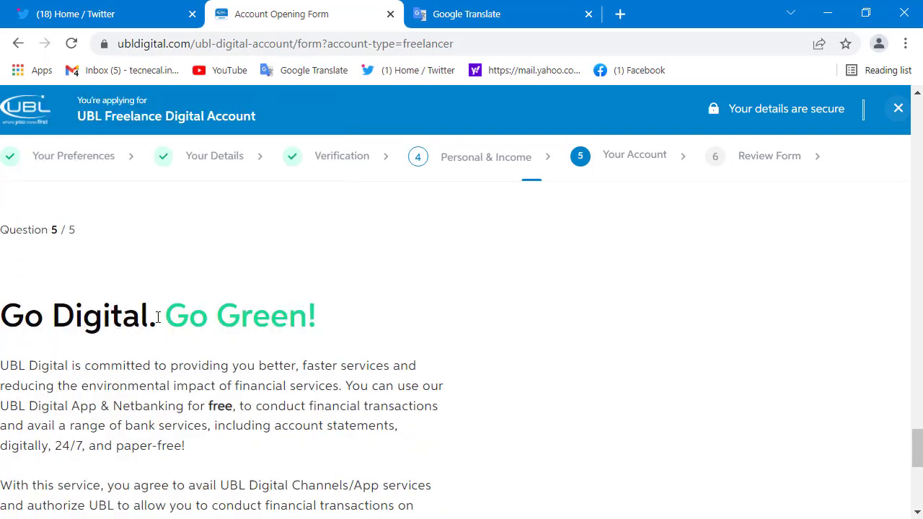
Step: Keep Yes for the Go Digital service and open the Review Application page
scroll(321, 336, "down", 1)
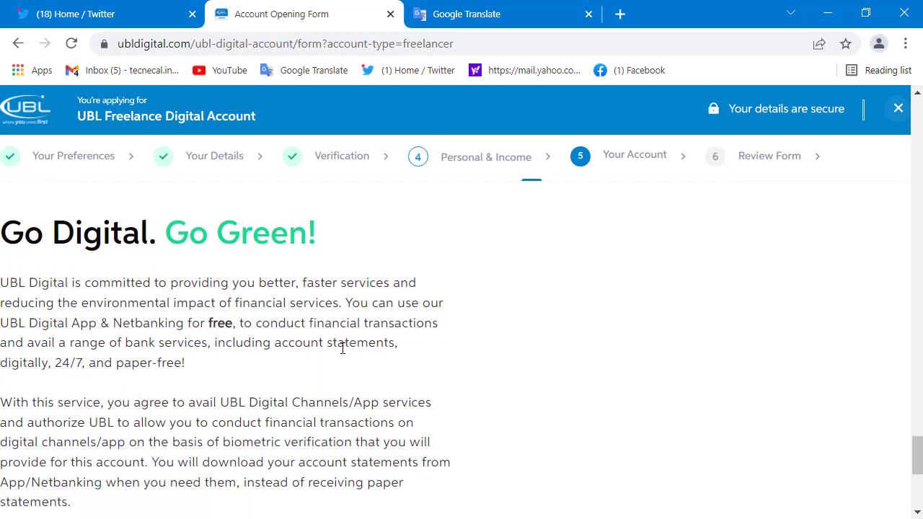
scroll(383, 367, "down", 3)
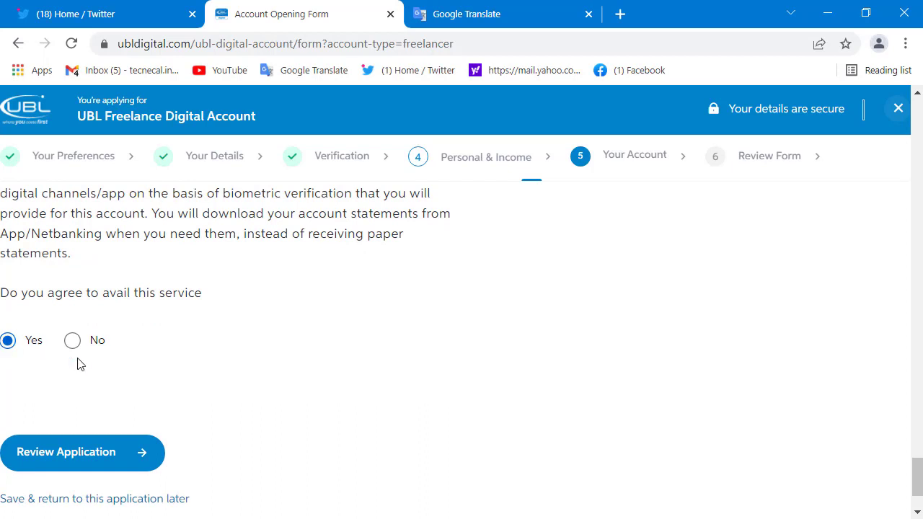
scroll(314, 363, "down", 2)
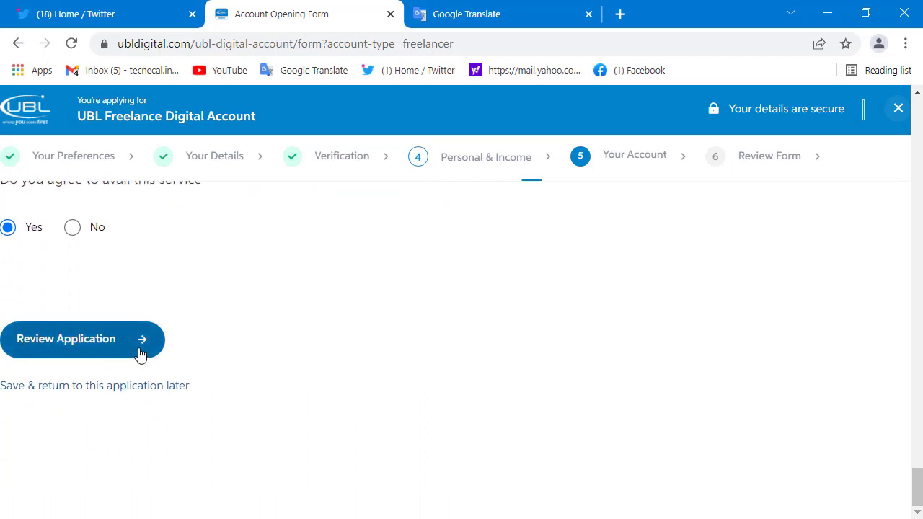
left_click(141, 354)
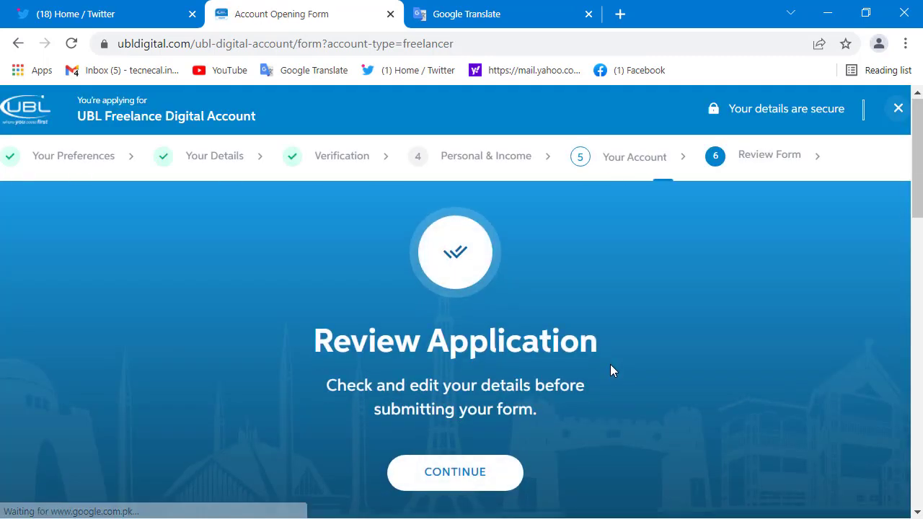
Step: Look over the application summary, then choose Complete Application to proceed to consent
scroll(597, 386, "down", 5)
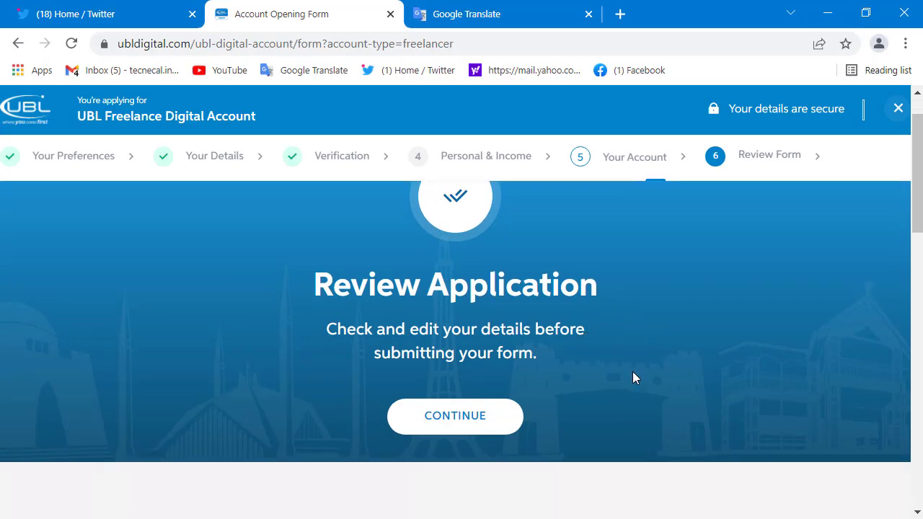
scroll(591, 371, "up", 3)
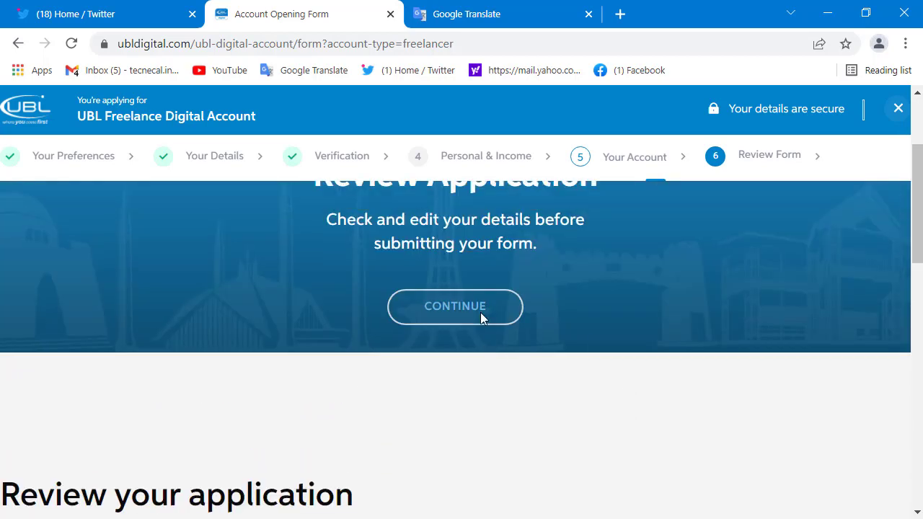
scroll(602, 349, "down", 4)
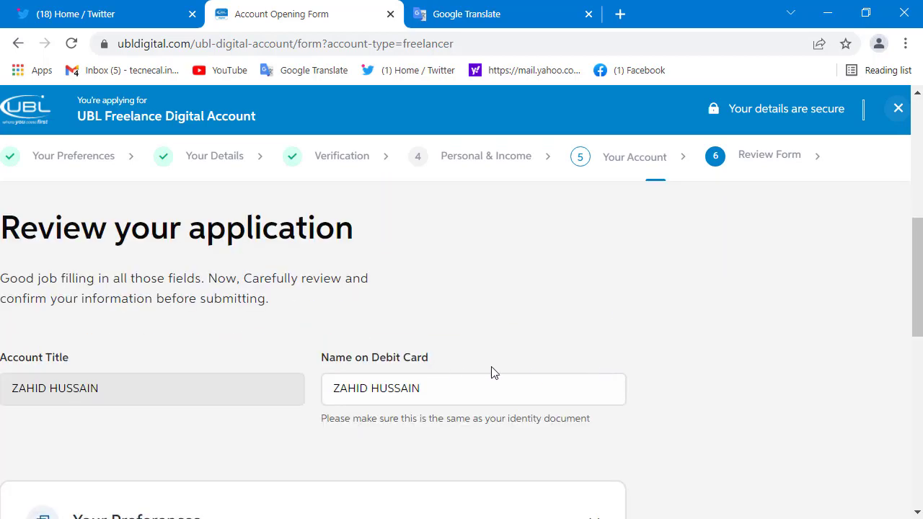
scroll(492, 372, "down", 2)
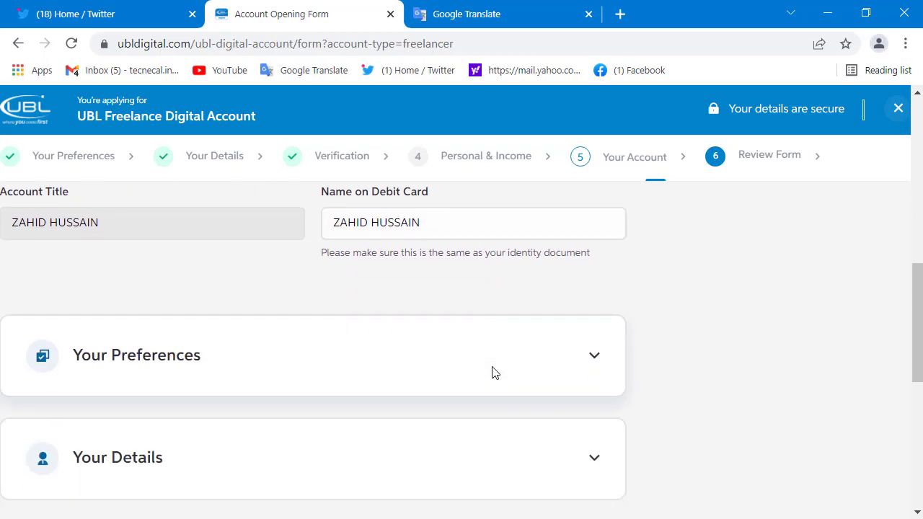
scroll(491, 372, "down", 4)
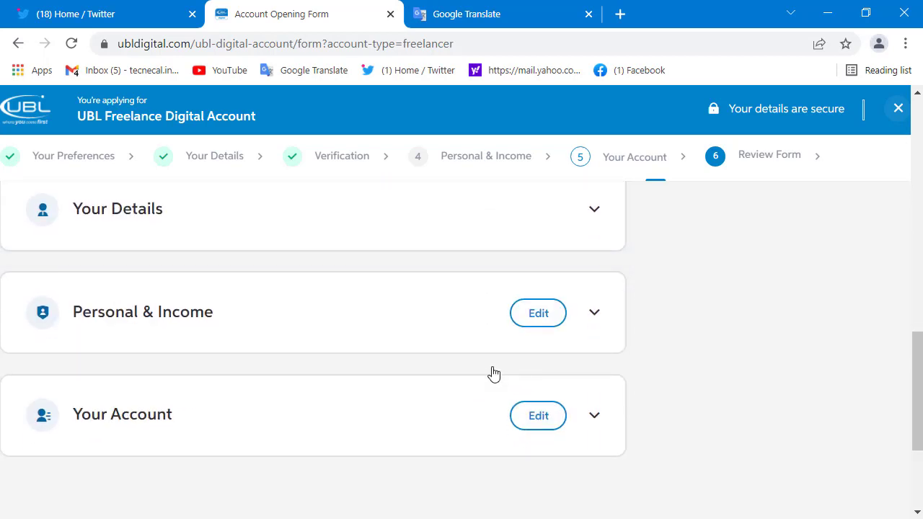
scroll(492, 372, "down", 2)
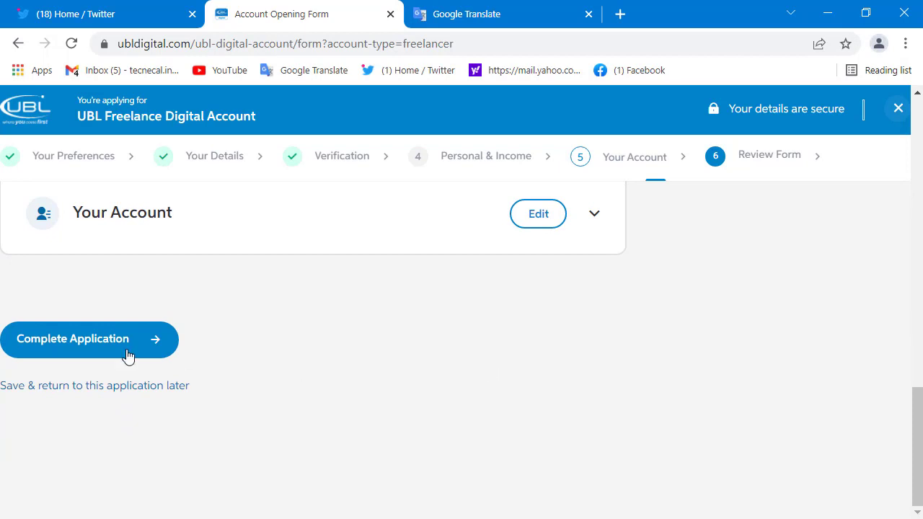
left_click(155, 344)
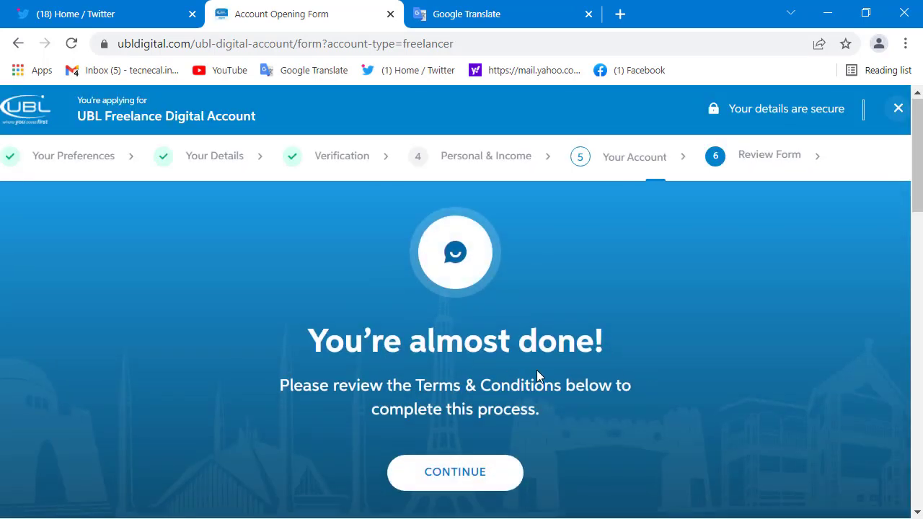
Step: Go over the Terms & Conditions and Key Fact Sheet, then submit using the emailed confirmation code
scroll(566, 361, "down", 3)
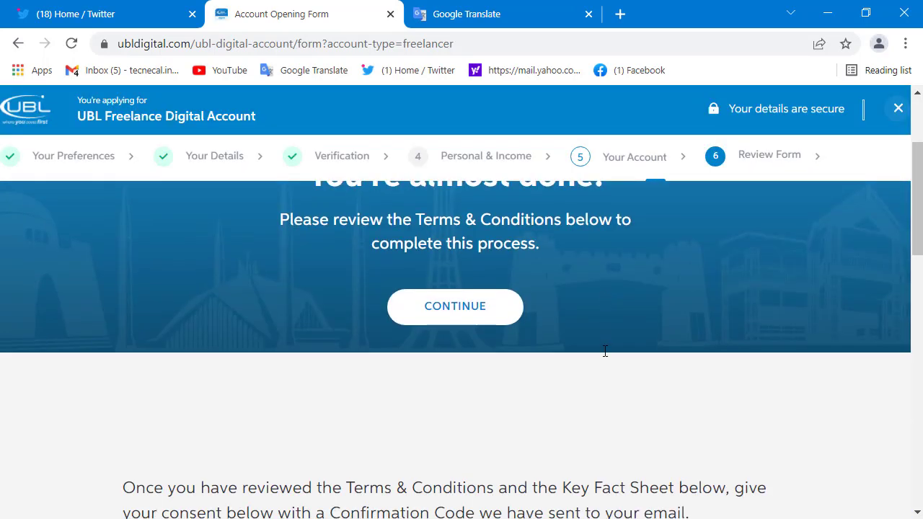
scroll(605, 353, "down", 8)
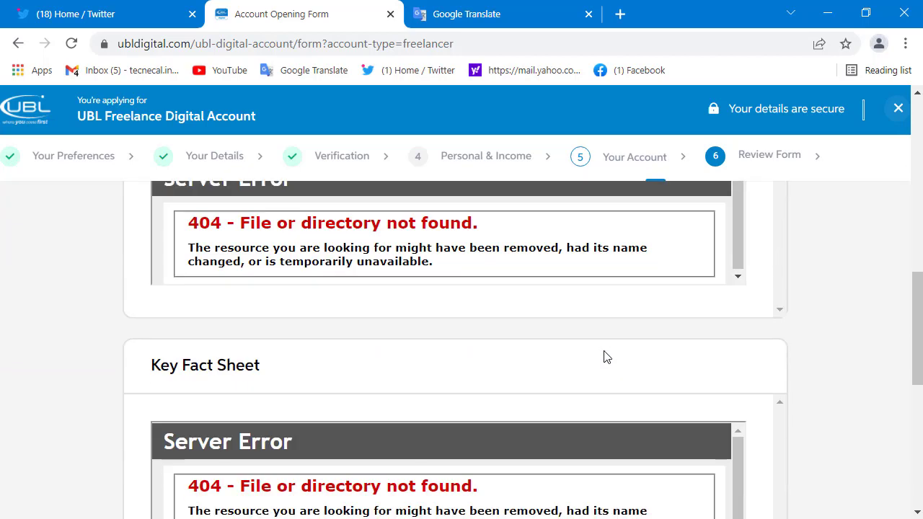
scroll(605, 357, "up", 5)
scroll(606, 356, "up", 5)
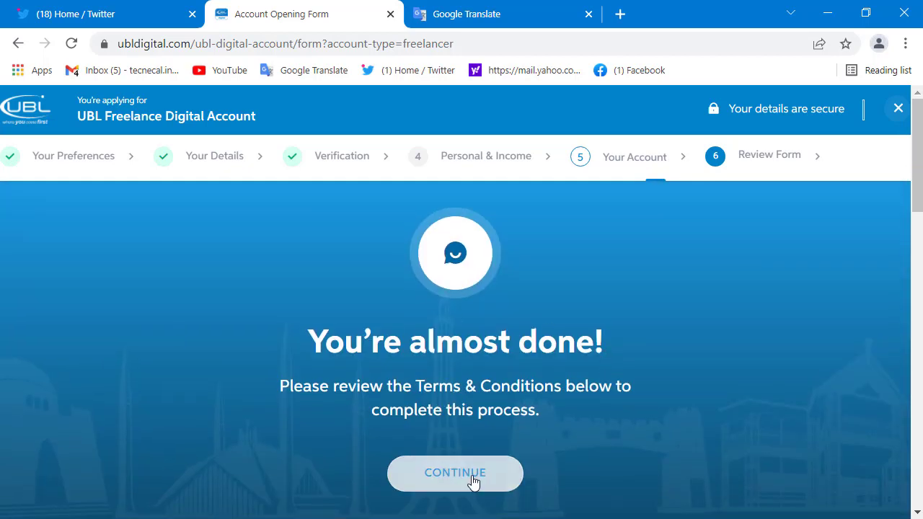
left_click(515, 479)
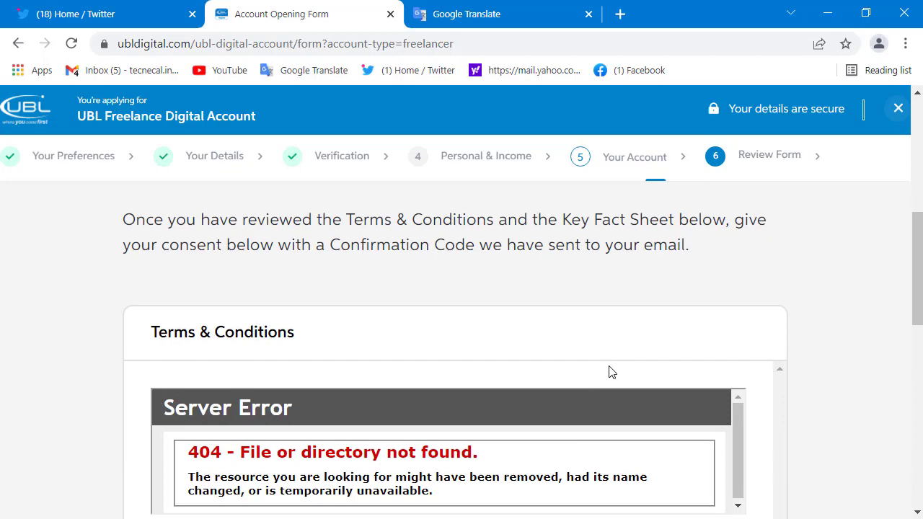
scroll(609, 372, "down", 6)
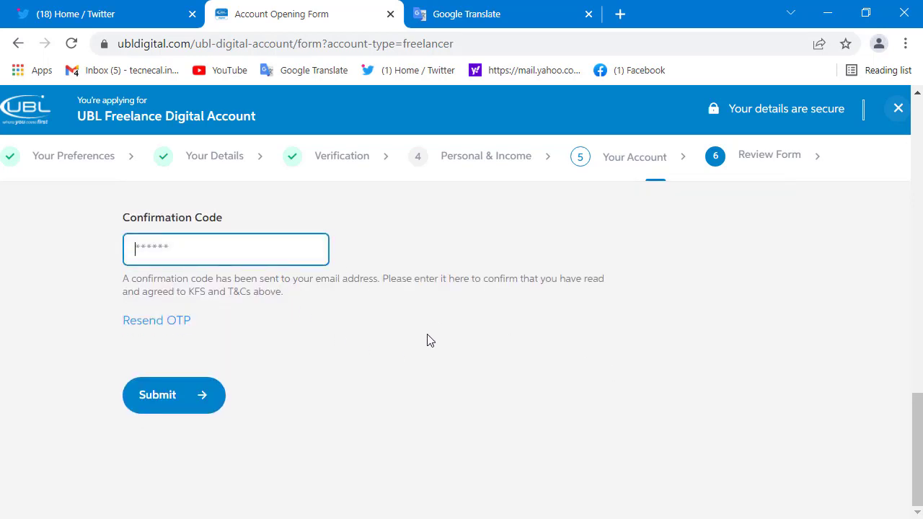
scroll(427, 340, "up", 1)
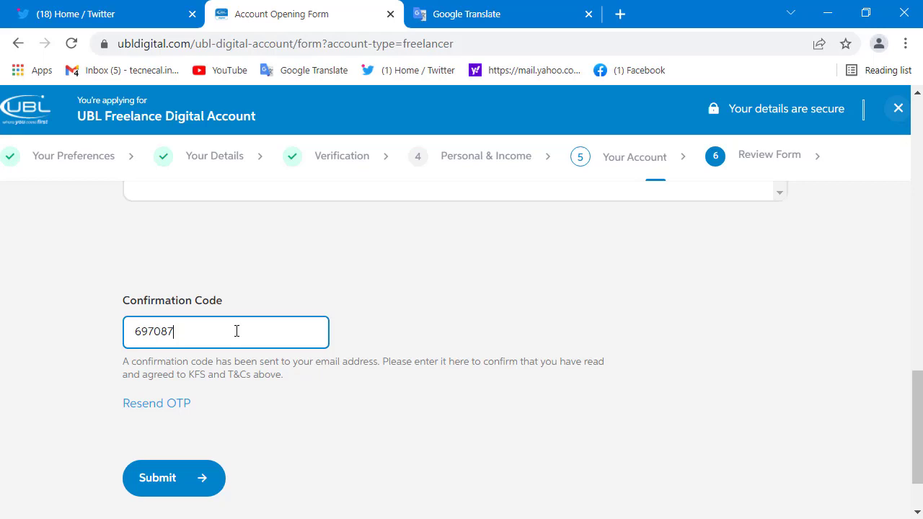
left_click(196, 474)
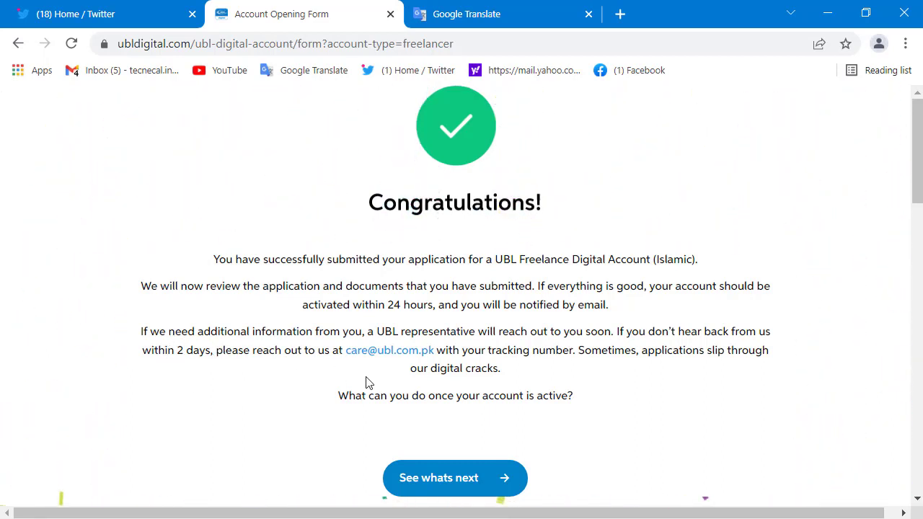
Step: Scroll through the What's next? steps on the Congratulations page and back up to Congratulations!
scroll(640, 457, "down", 5)
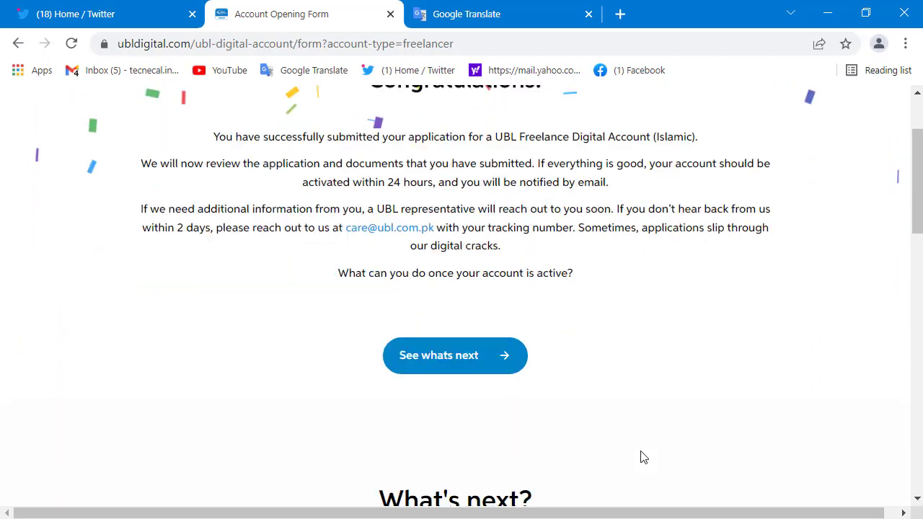
scroll(643, 457, "down", 3)
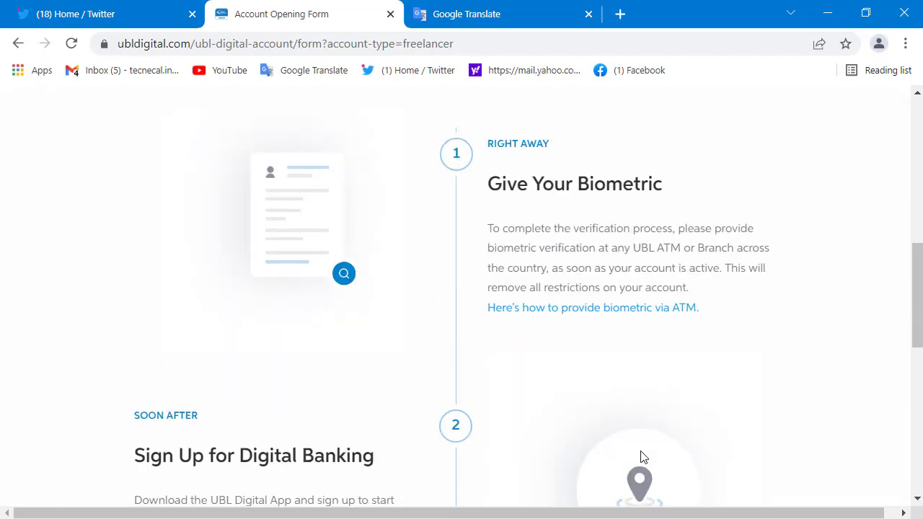
scroll(641, 457, "down", 3)
scroll(641, 449, "down", 4)
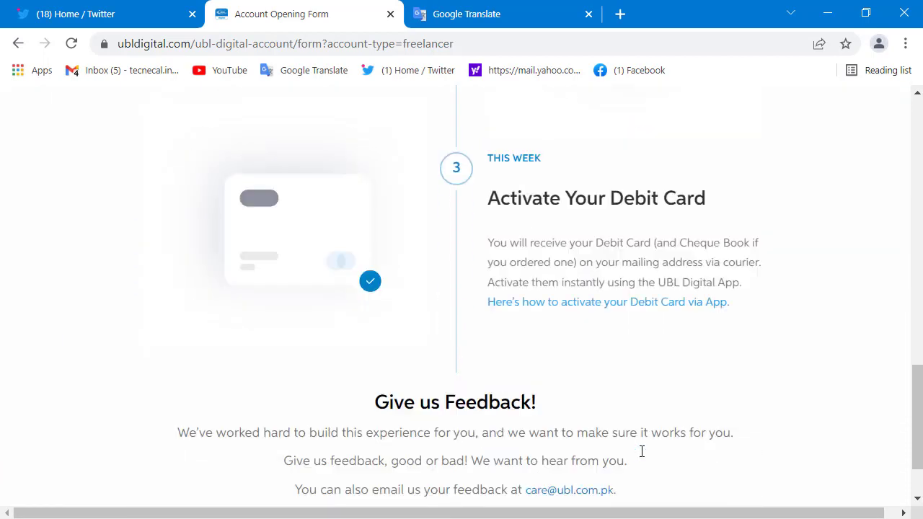
scroll(641, 449, "down", 1)
scroll(641, 449, "up", 8)
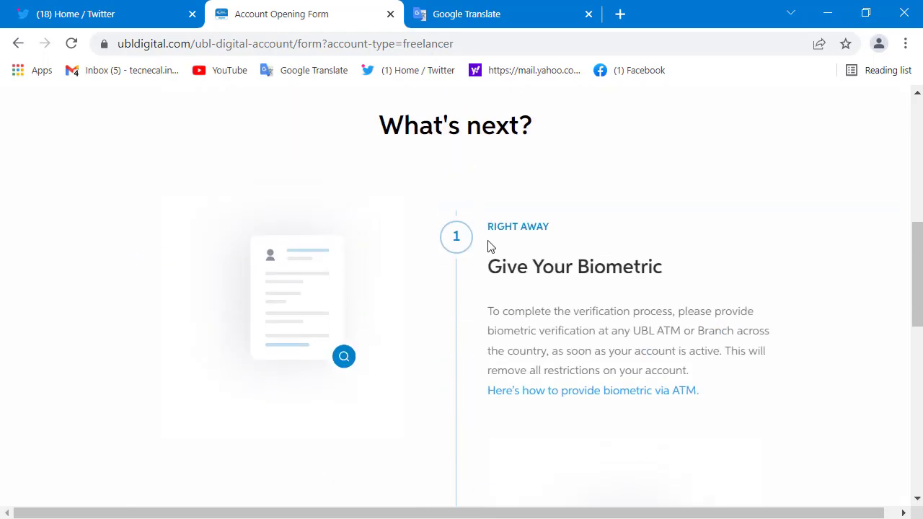
scroll(518, 284, "up", 2)
scroll(625, 302, "down", 2)
scroll(555, 300, "up", 6)
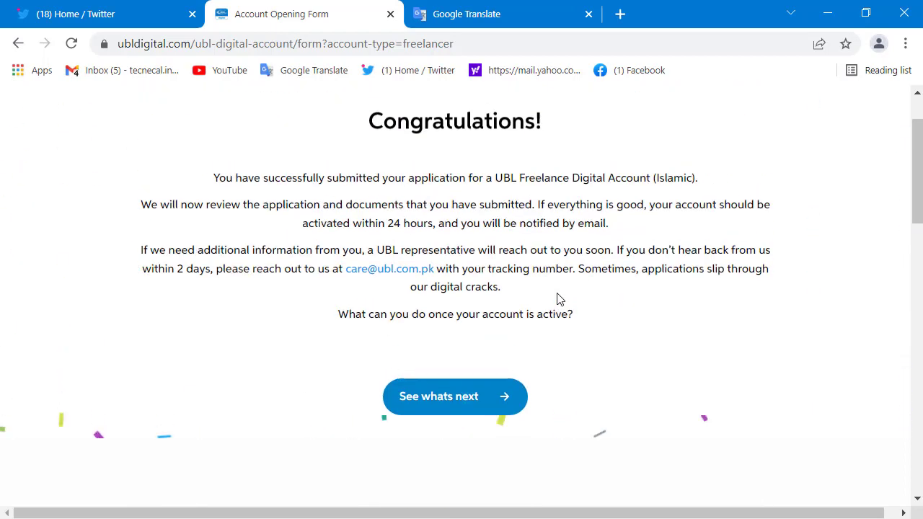